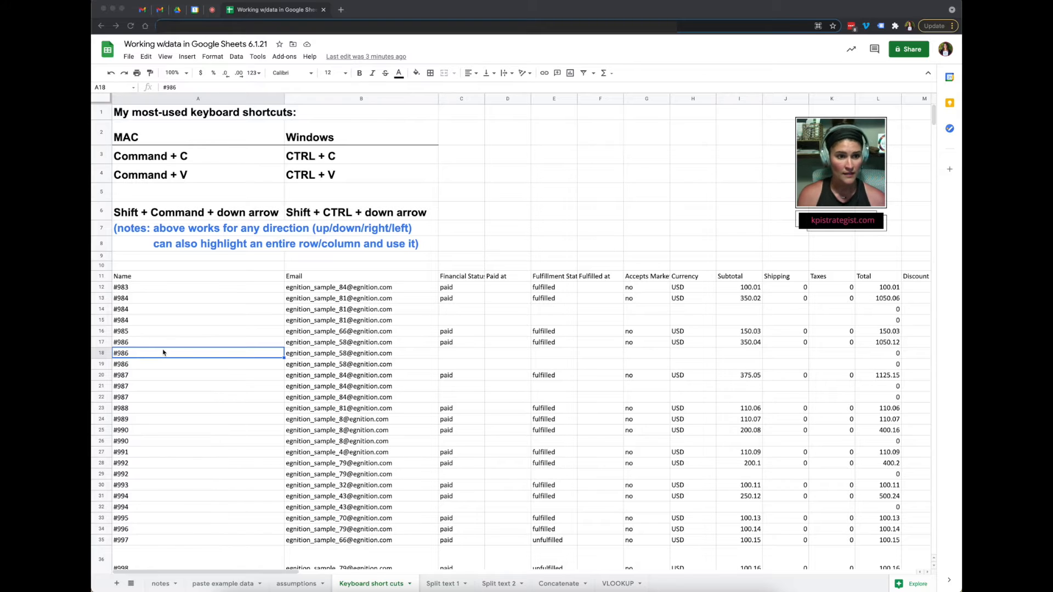
Select the block of order data from A11 to K27 on the Keyboard short cuts sheet
click(150, 280)
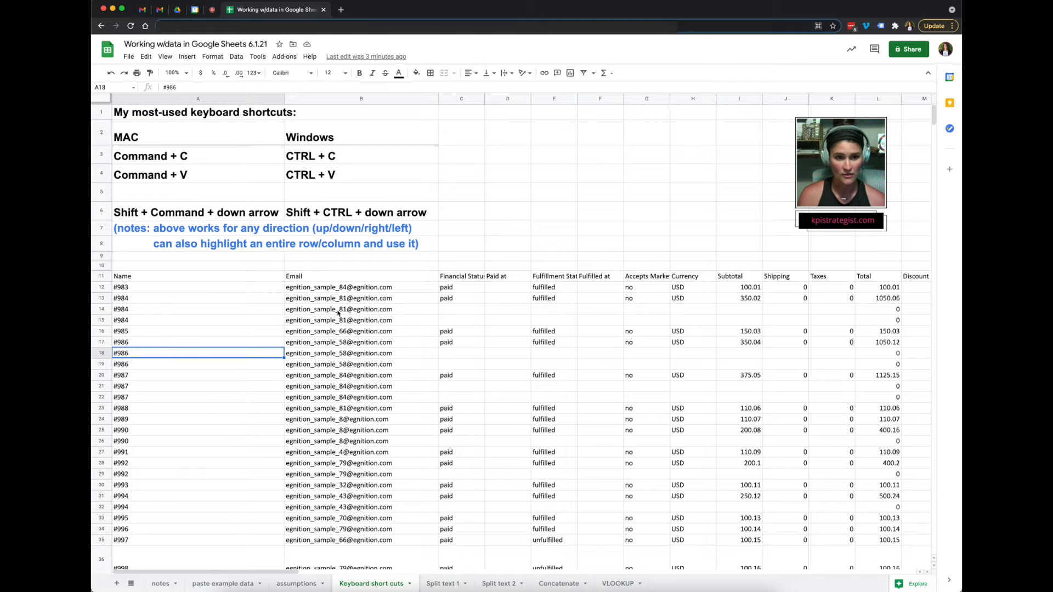
drag(225, 282, 838, 452)
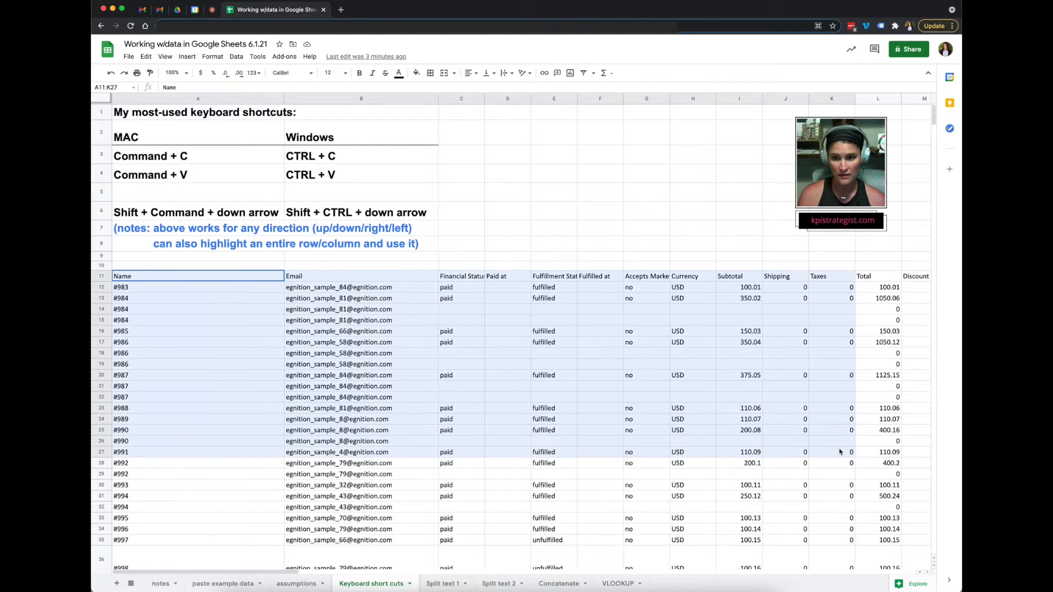
click(186, 359)
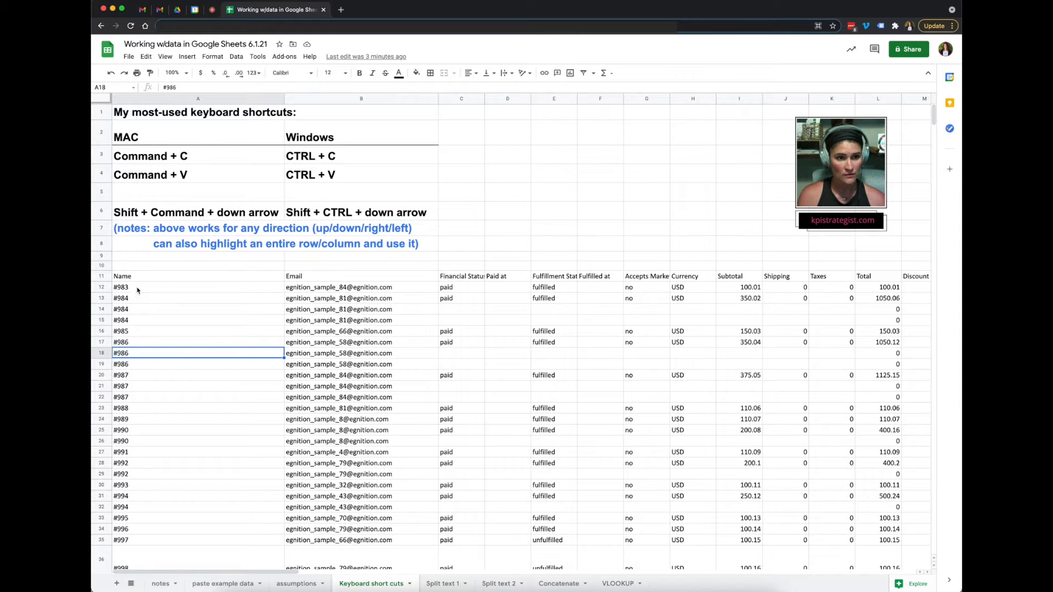
Select the Name column's data from its header in A11 down to the last filled row, A40
click(135, 278)
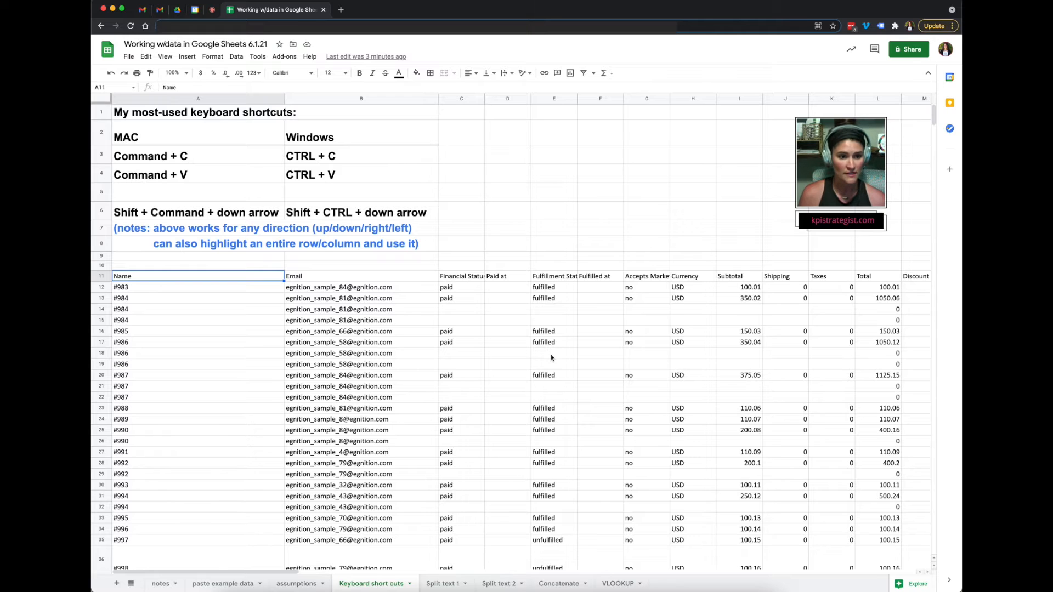
key(shift+super+Down)
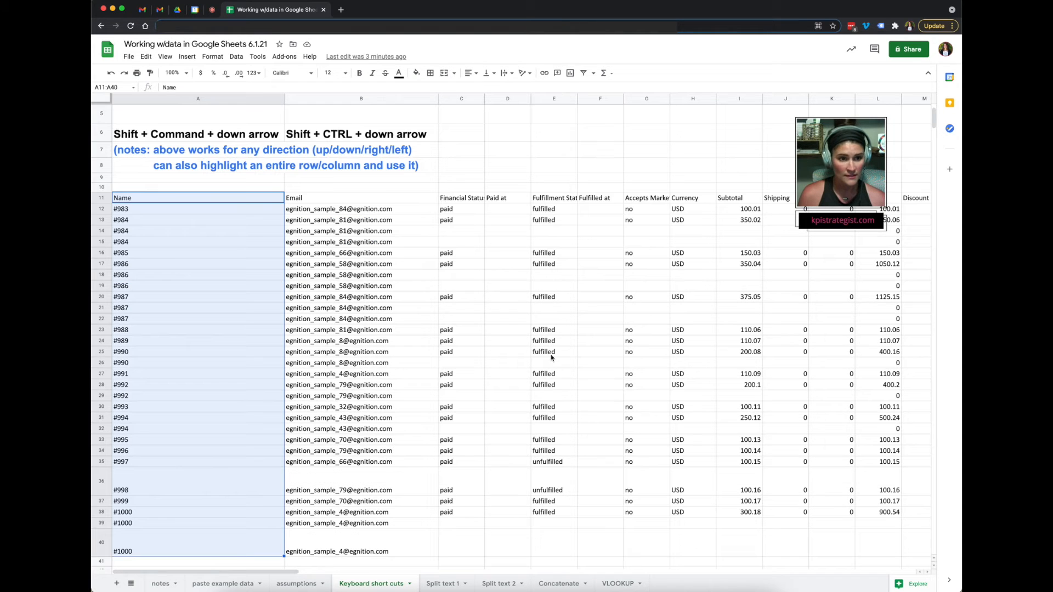
scroll(203, 433, down, 3)
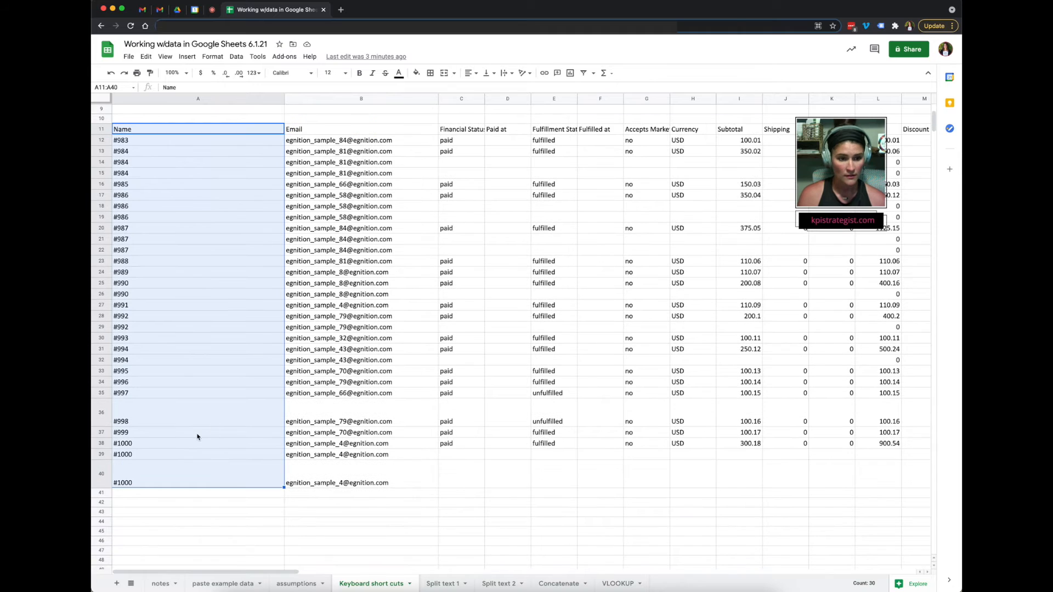
scroll(239, 407, up, 4)
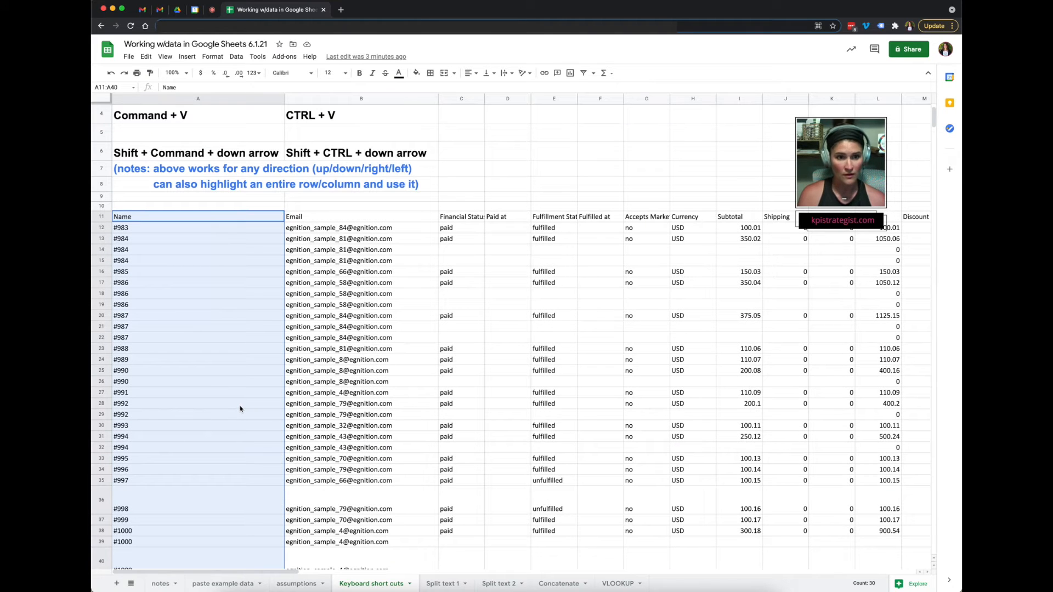
drag(148, 217, 163, 480)
click(138, 221)
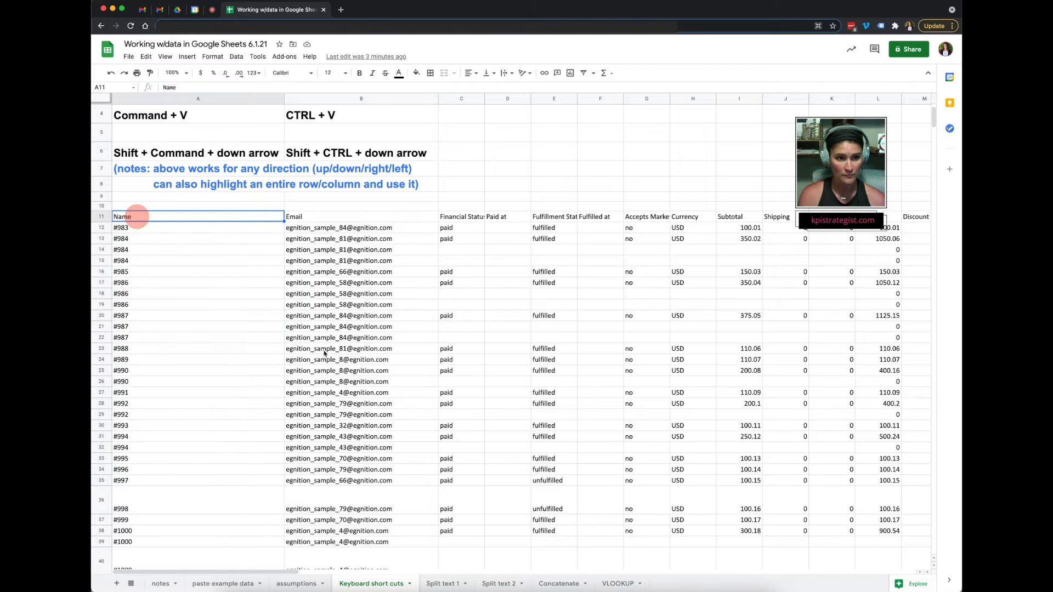
key(shift+super+Down)
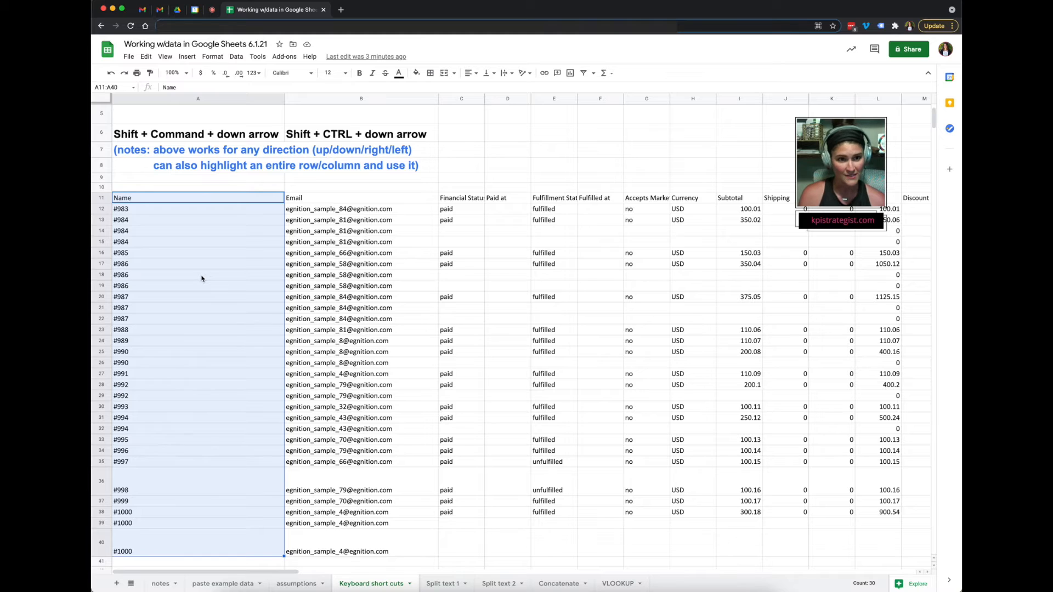
click(201, 279)
Select the entire order table from the Name header through the last filled row and column, A11:BS40, and copy it
click(142, 198)
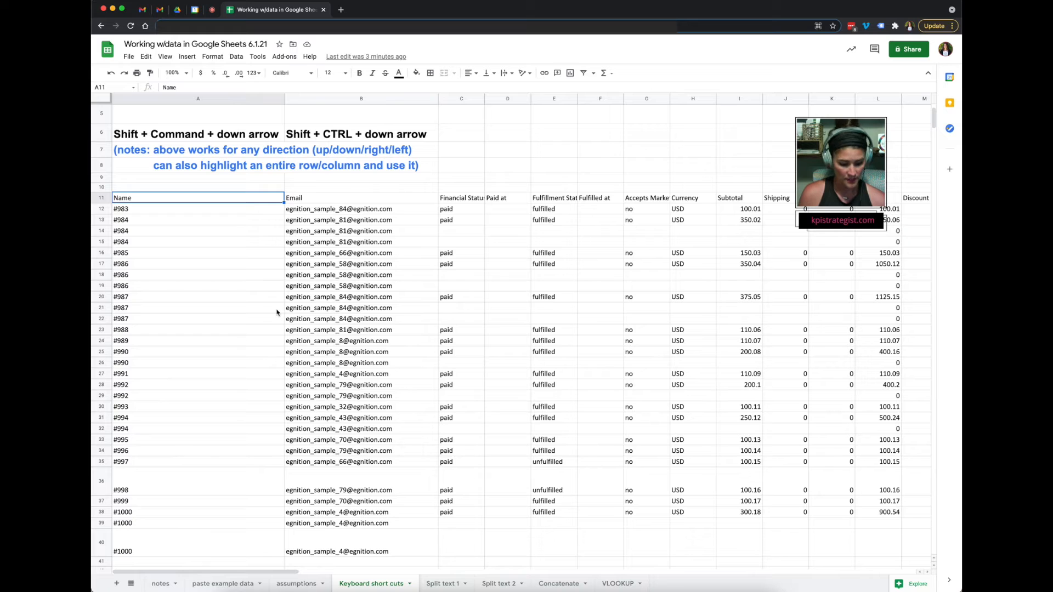
key(shift+super+Down)
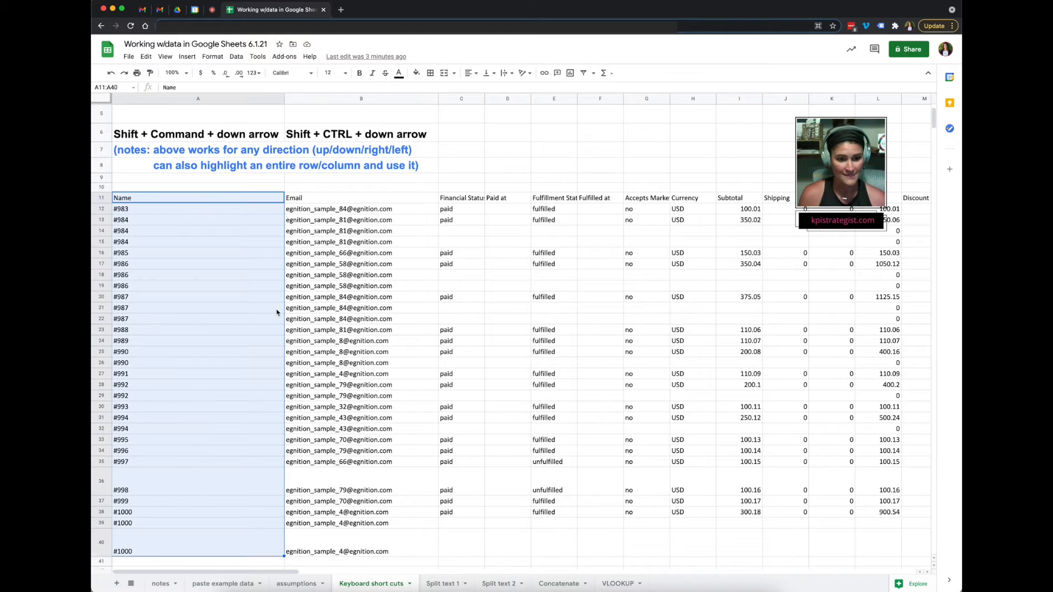
key(shift+super+Right)
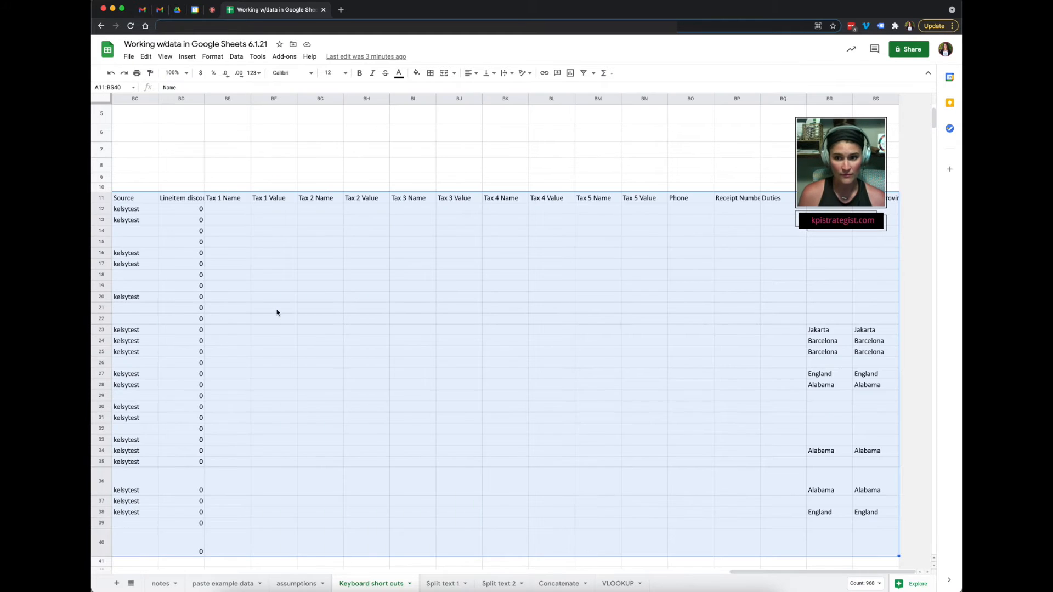
scroll(556, 391, down, 2)
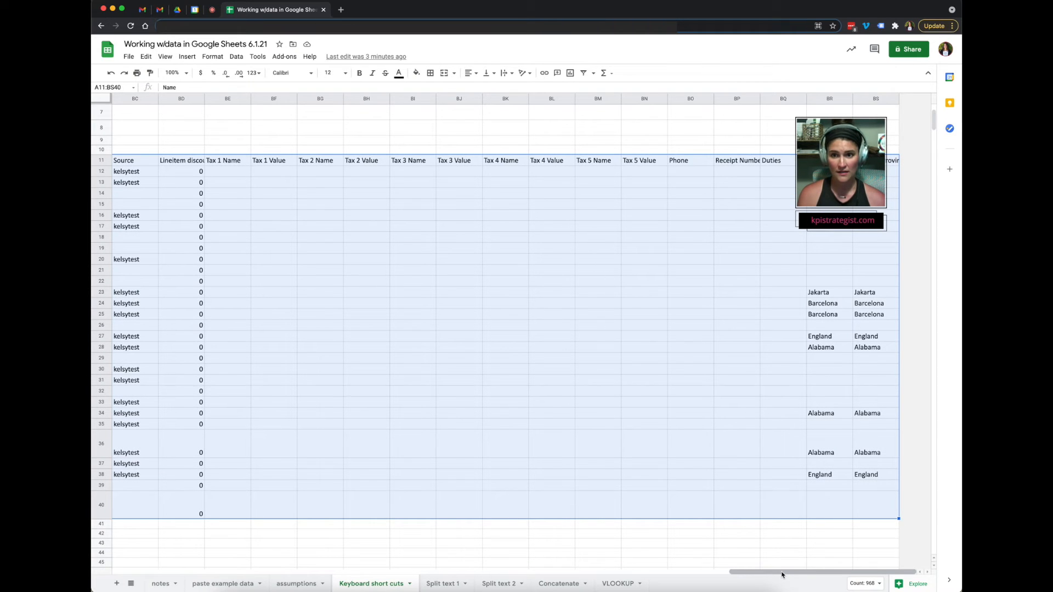
drag(782, 574, 141, 545)
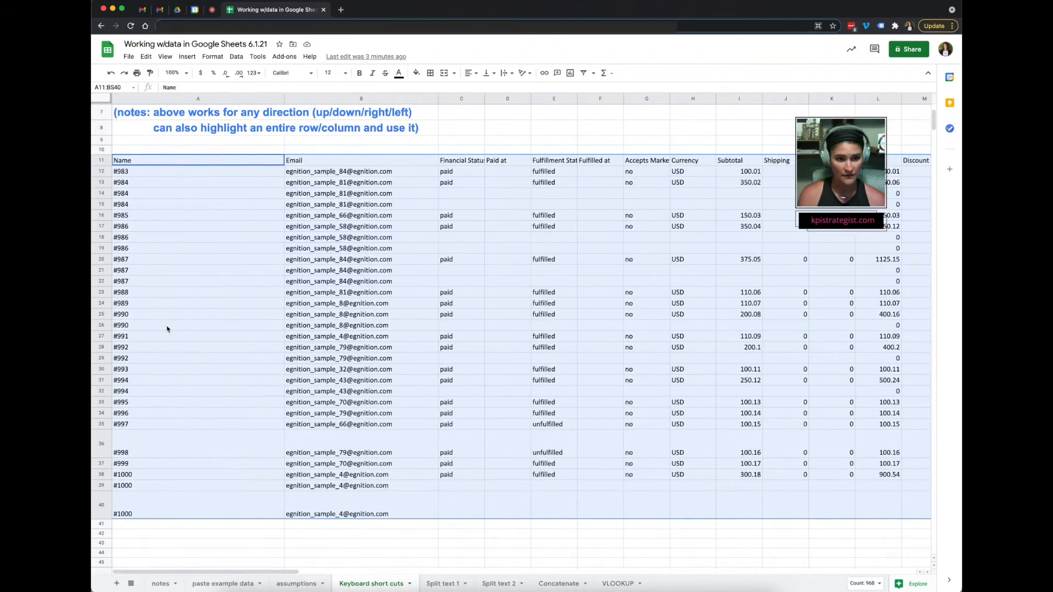
scroll(205, 375, up, 2)
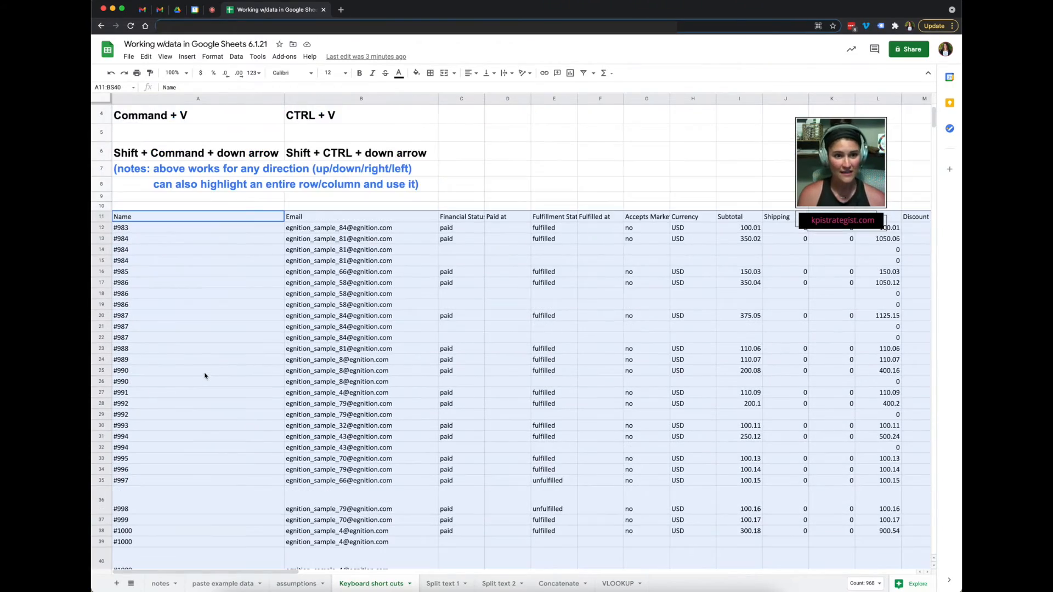
scroll(228, 440, down, 2)
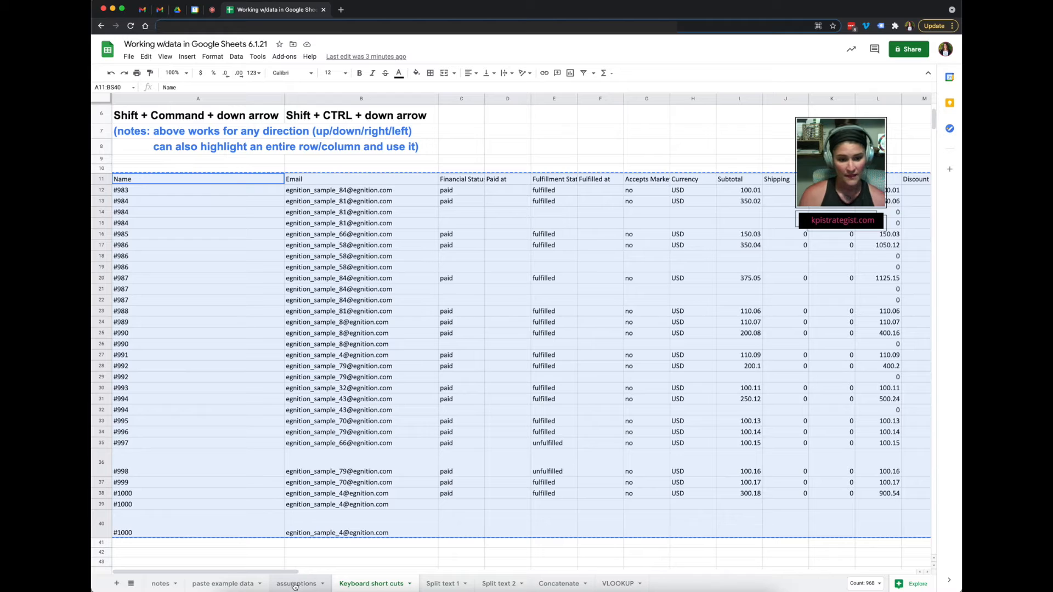
Paste the copied order table into the paste example data sheet, starting at cell A1
click(221, 584)
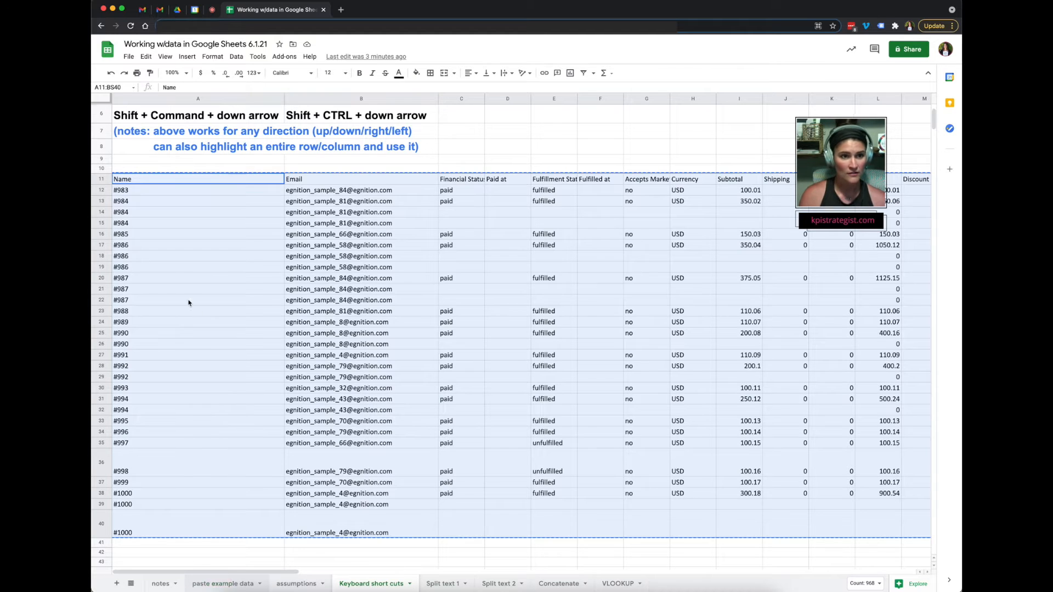
click(124, 137)
click(122, 109)
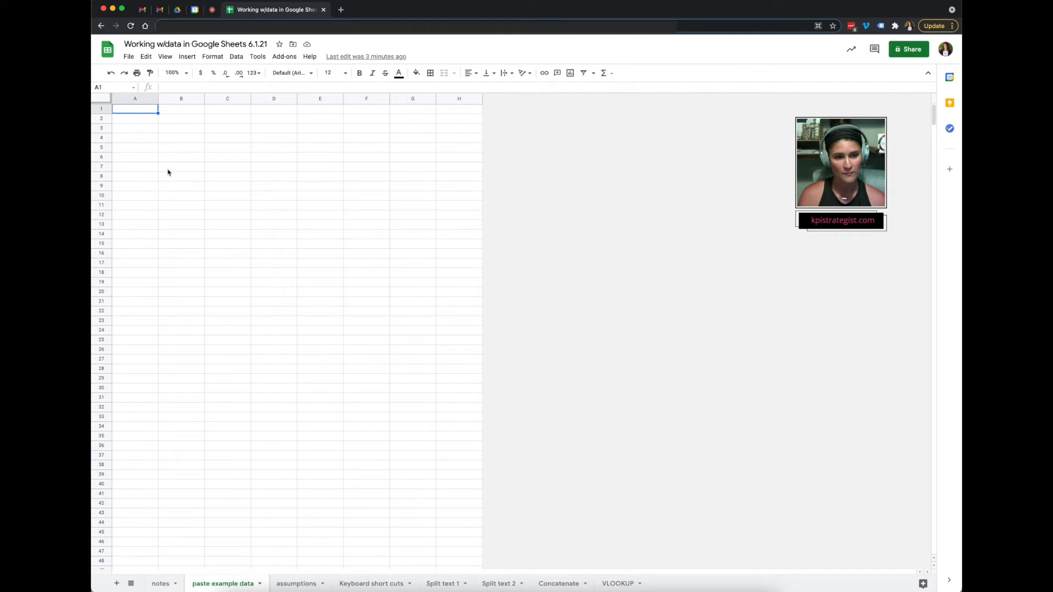
key(ctrl+v)
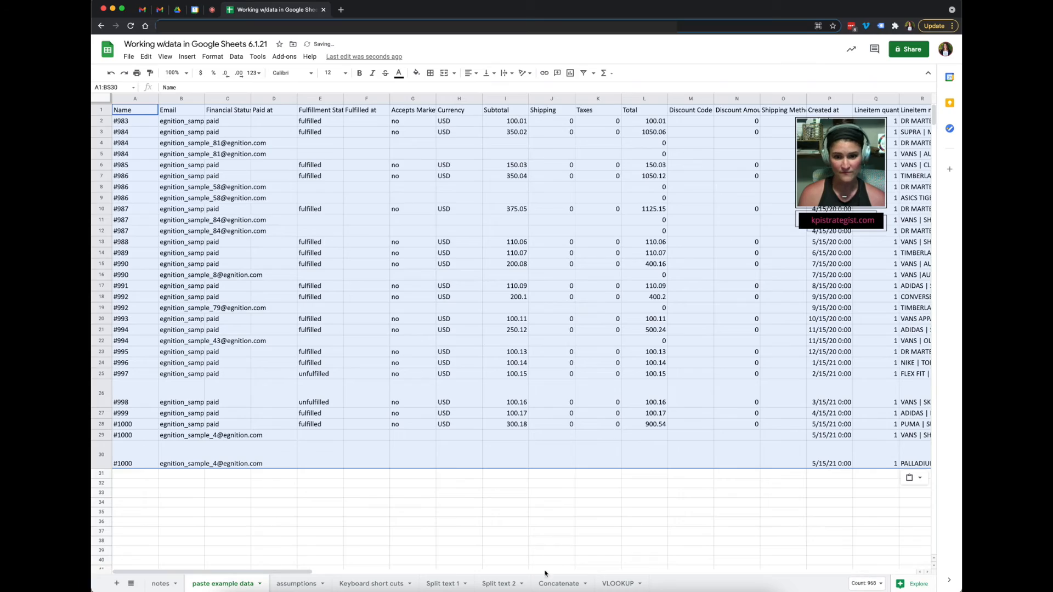
drag(315, 573, 115, 517)
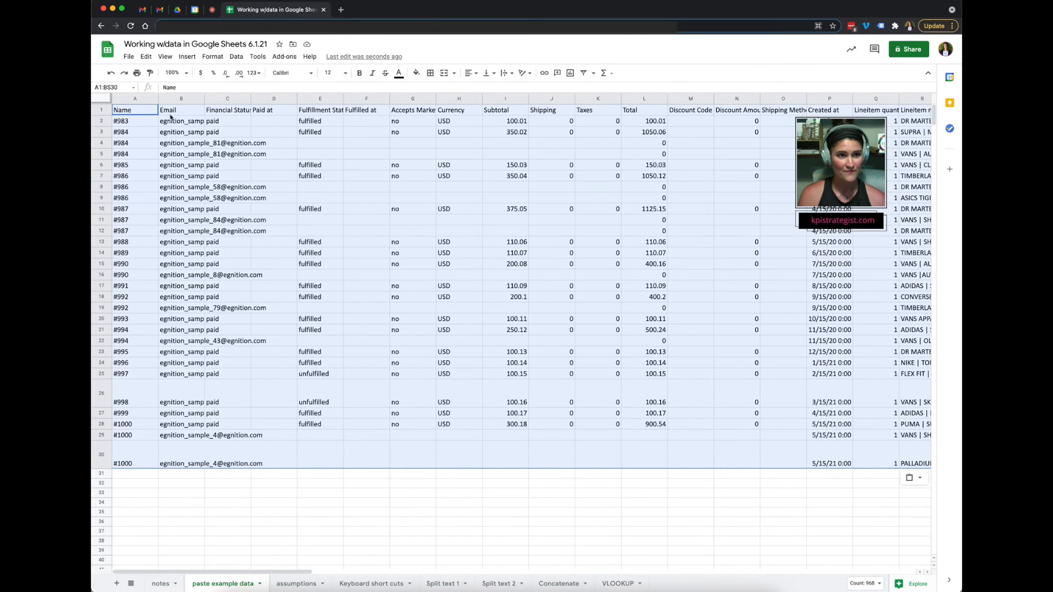
click(141, 121)
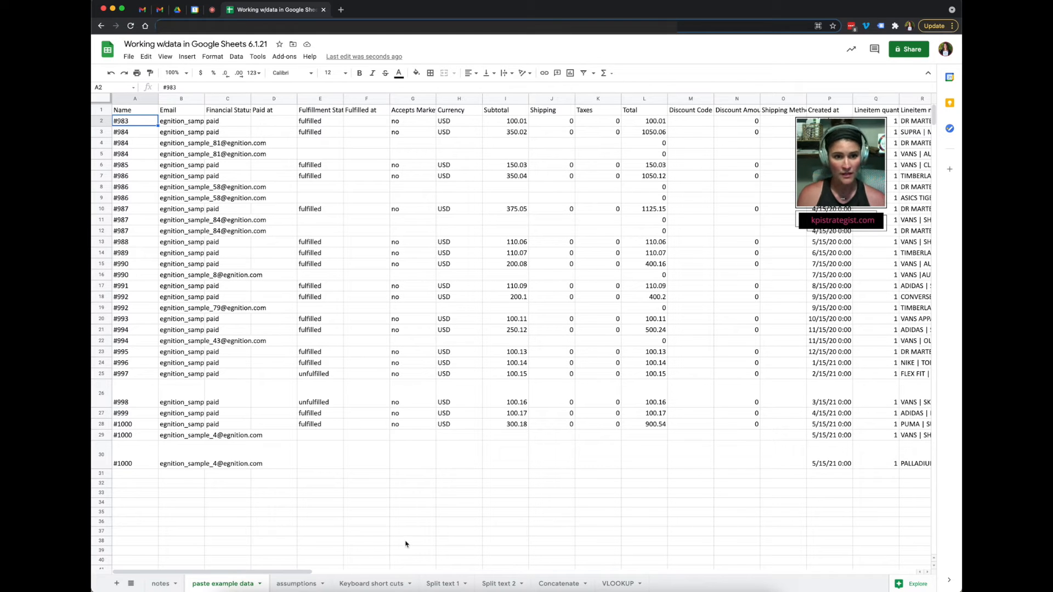
Review the list of most-used Mac and Windows shortcuts in A1:B8 of the Keyboard short cuts sheet
click(373, 584)
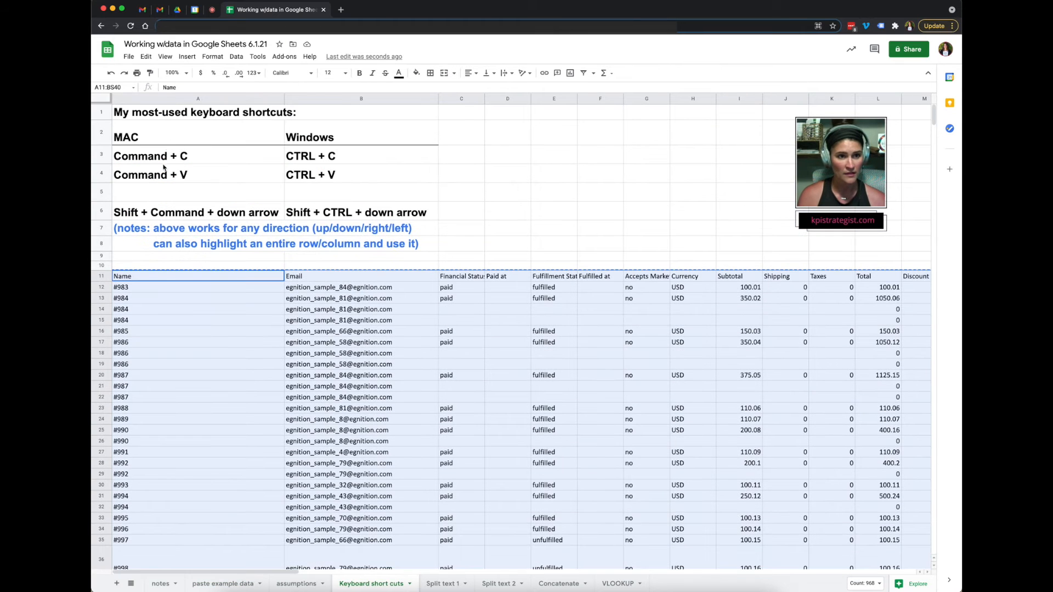
drag(158, 115, 340, 244)
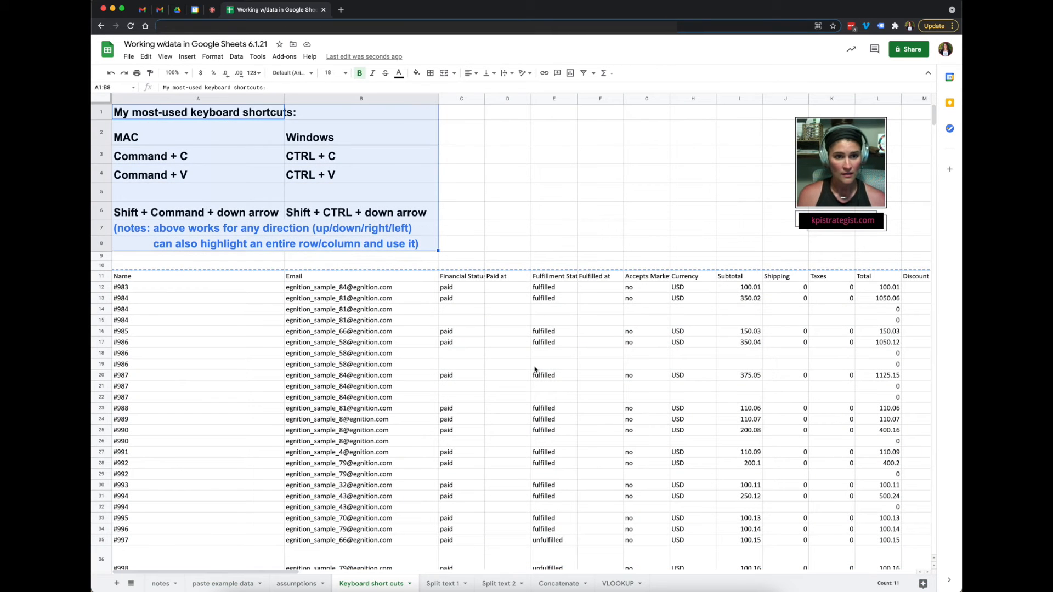
click(469, 257)
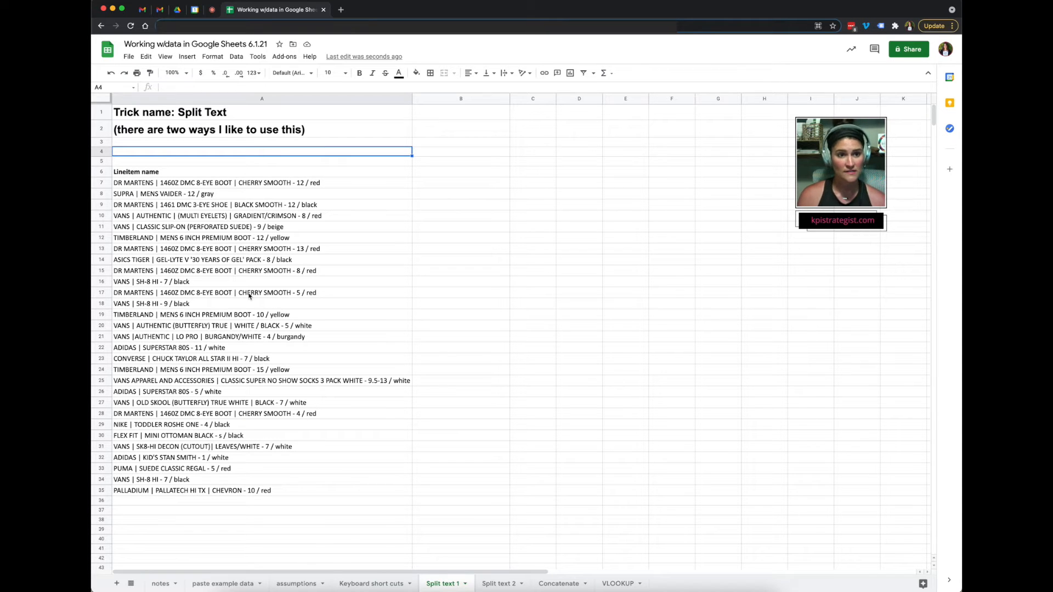
Examine the Lineitem name entries on the Split text 1 sheet, including the separator character inside the text of cell A7
click(170, 186)
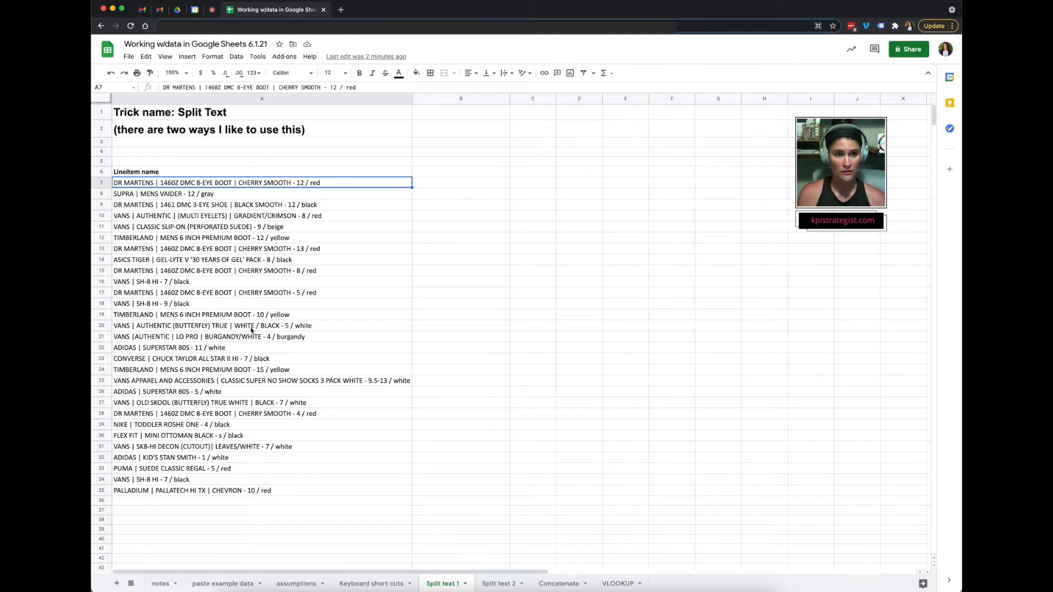
click(155, 226)
click(145, 183)
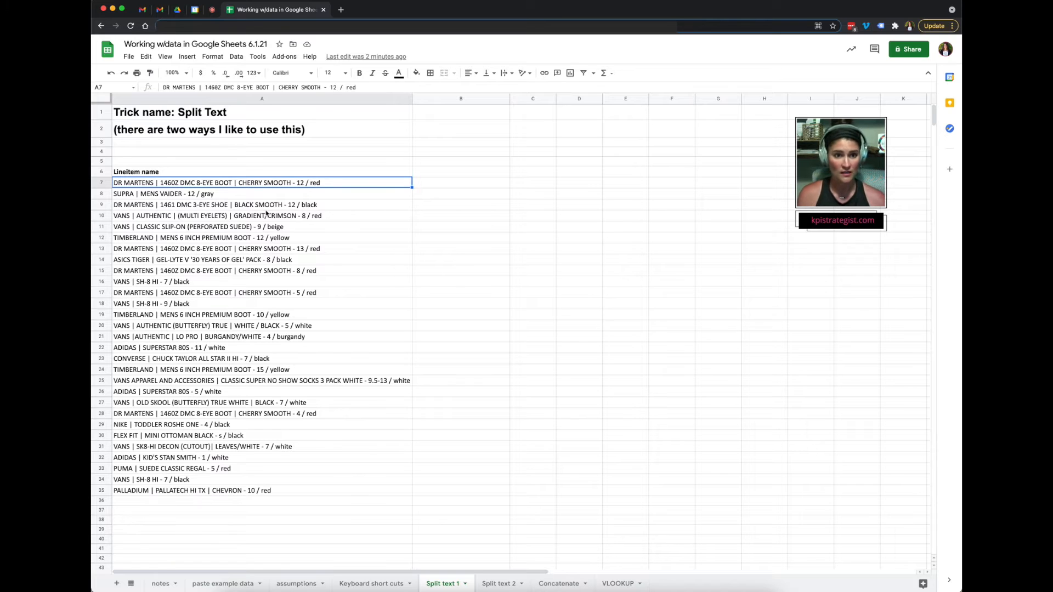
click(174, 283)
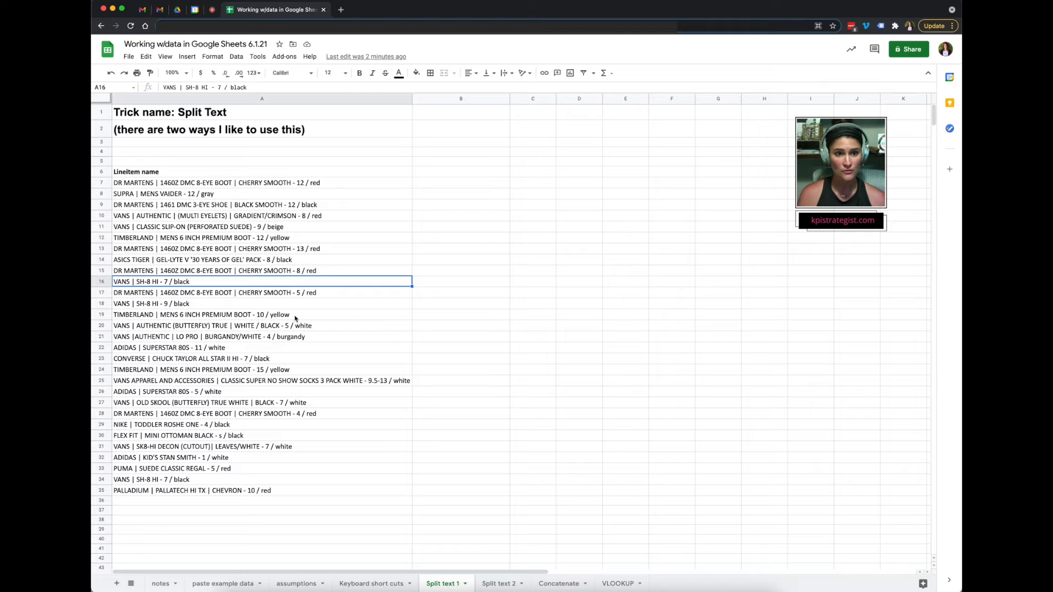
click(204, 160)
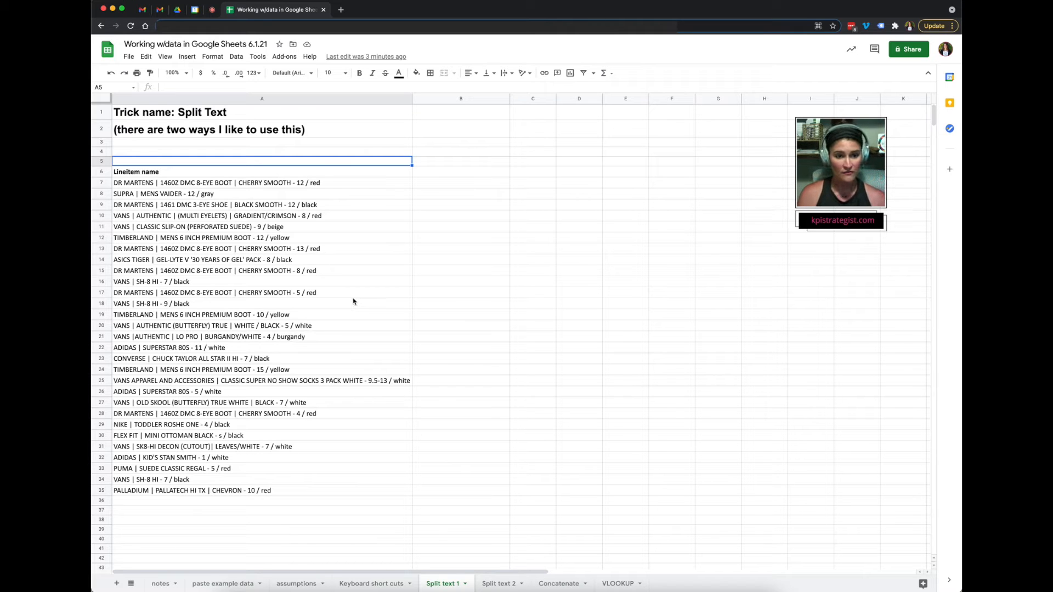
click(152, 185)
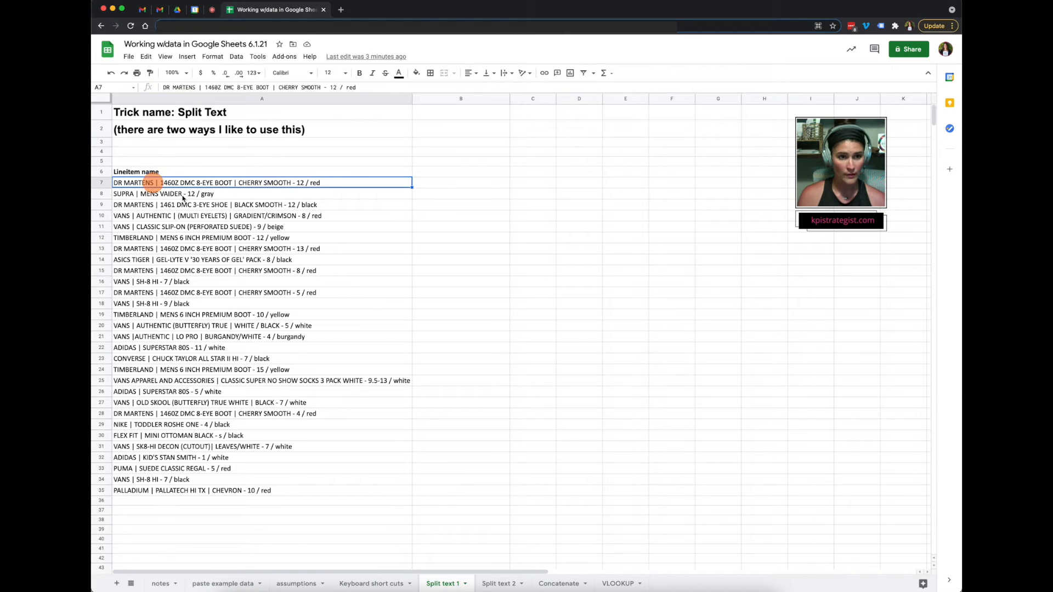
click(201, 89)
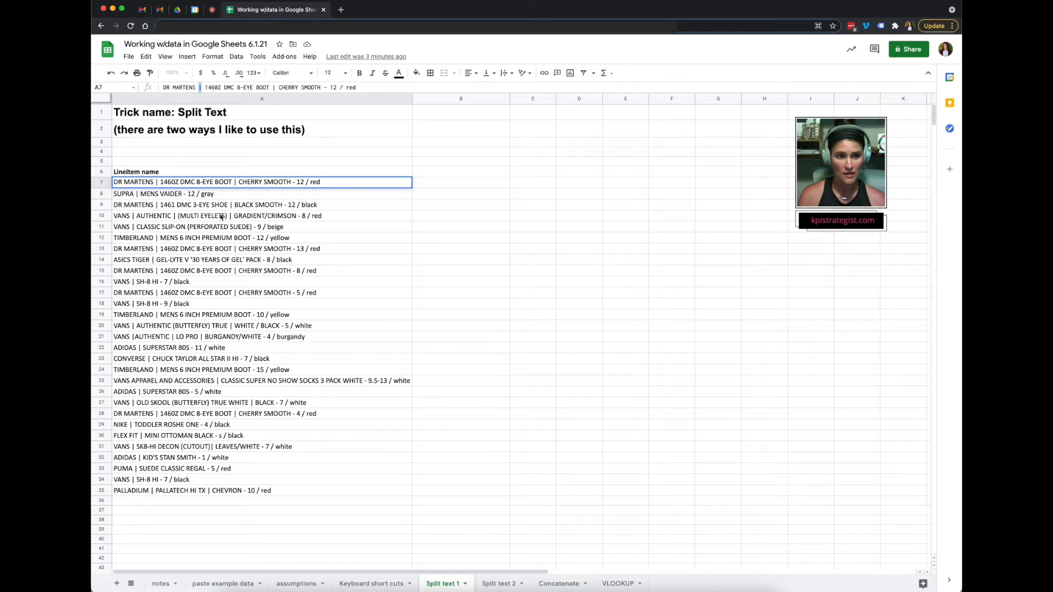
click(173, 403)
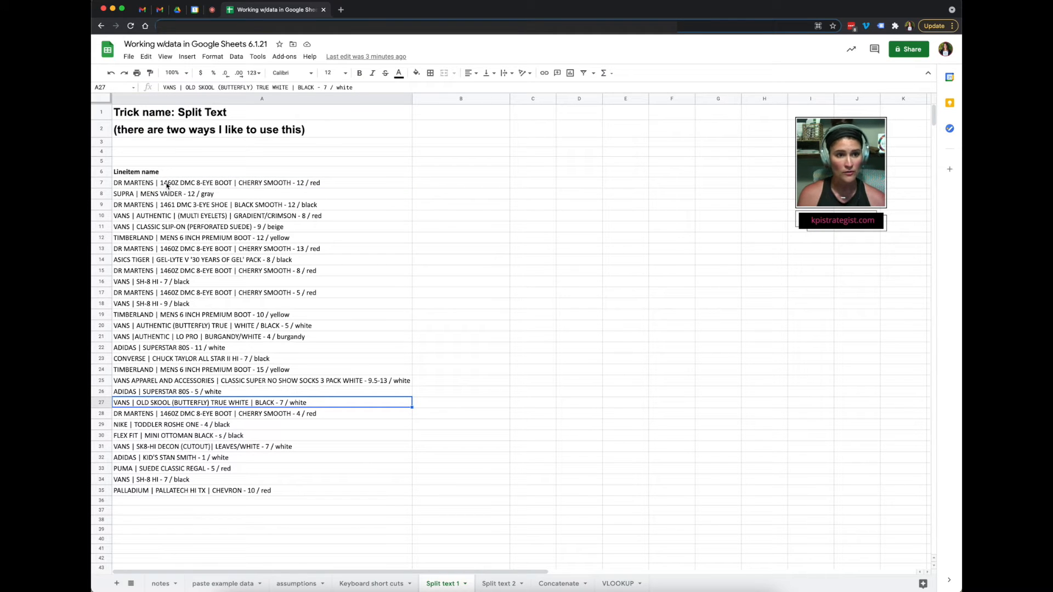
Split the Lineitem name entries in A7:A35 into columns using the custom separator |
drag(167, 185, 178, 493)
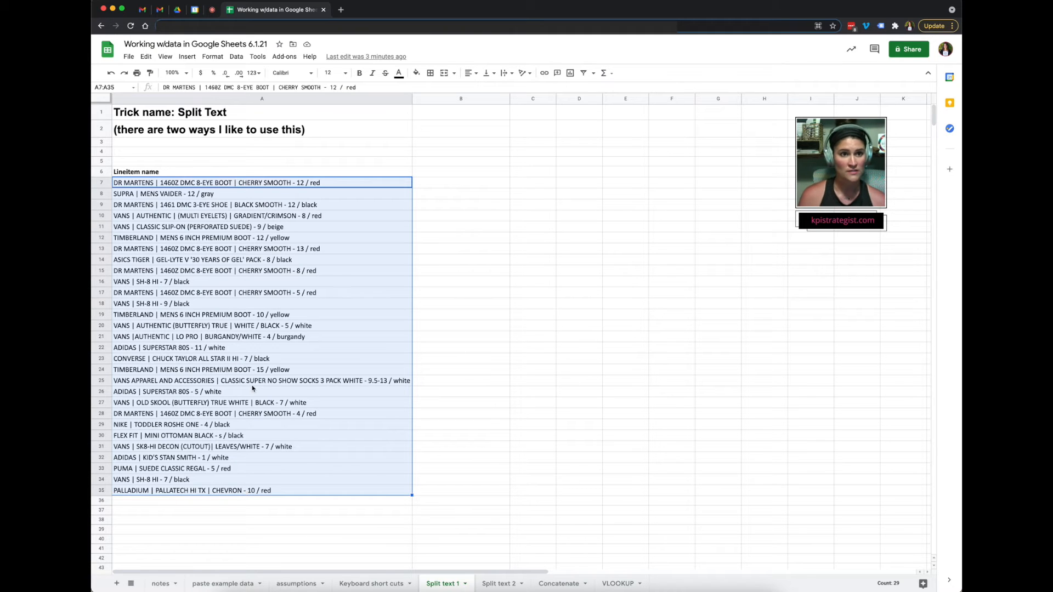
click(235, 57)
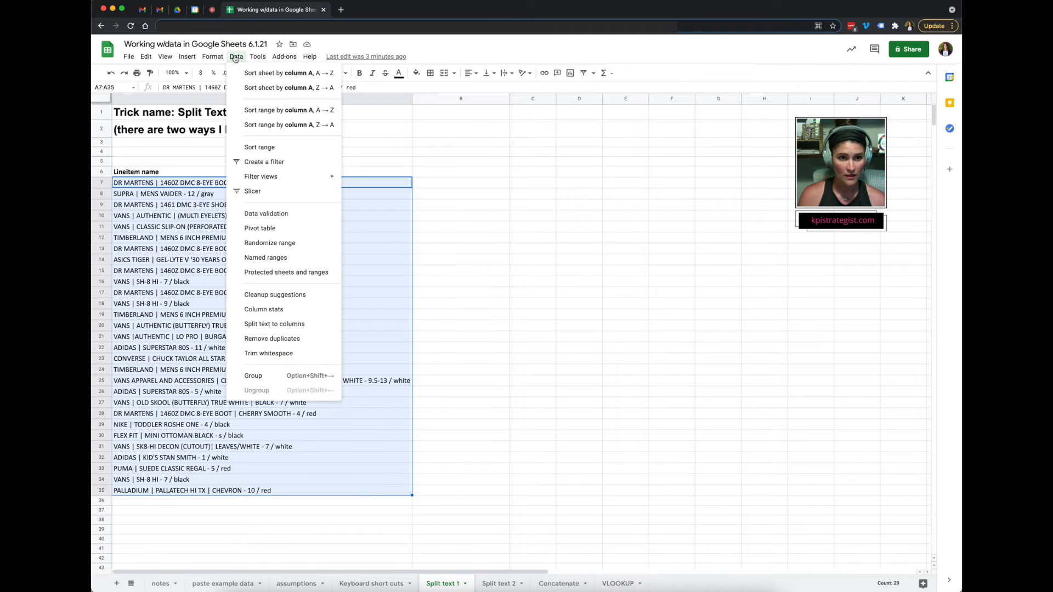
click(270, 327)
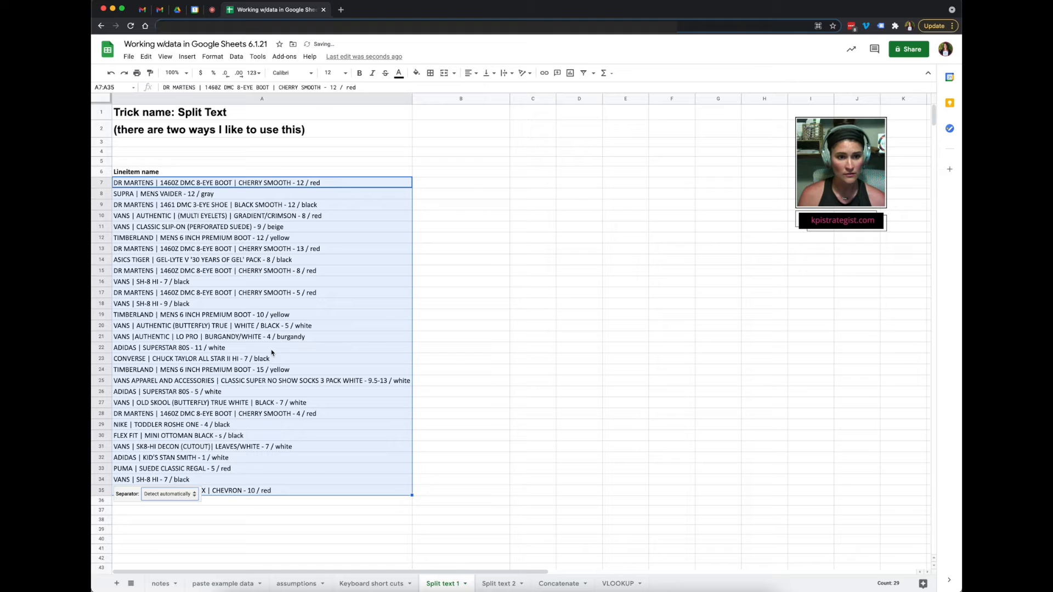
click(129, 496)
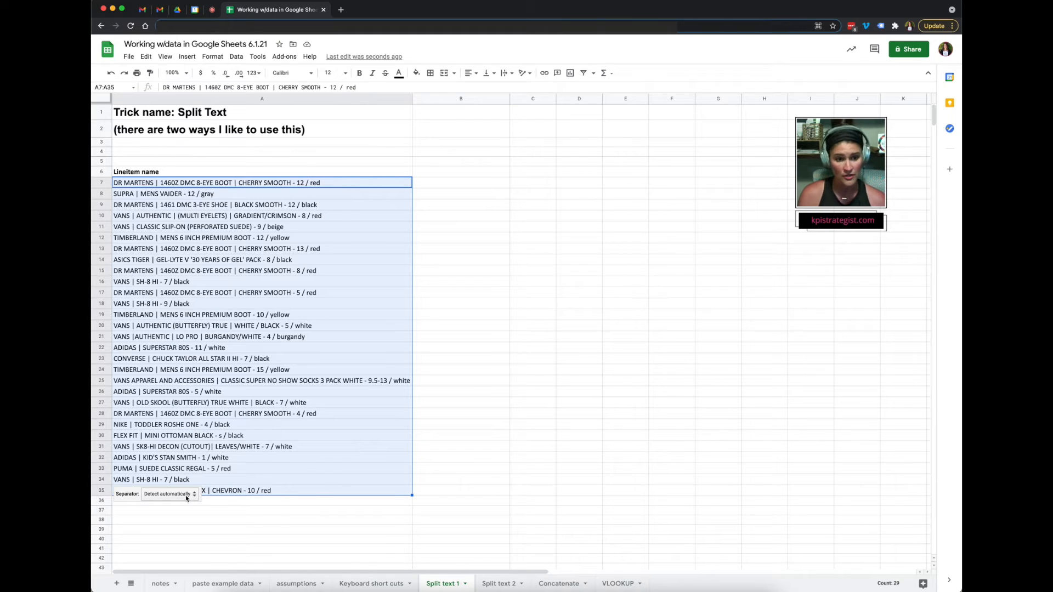
click(186, 495)
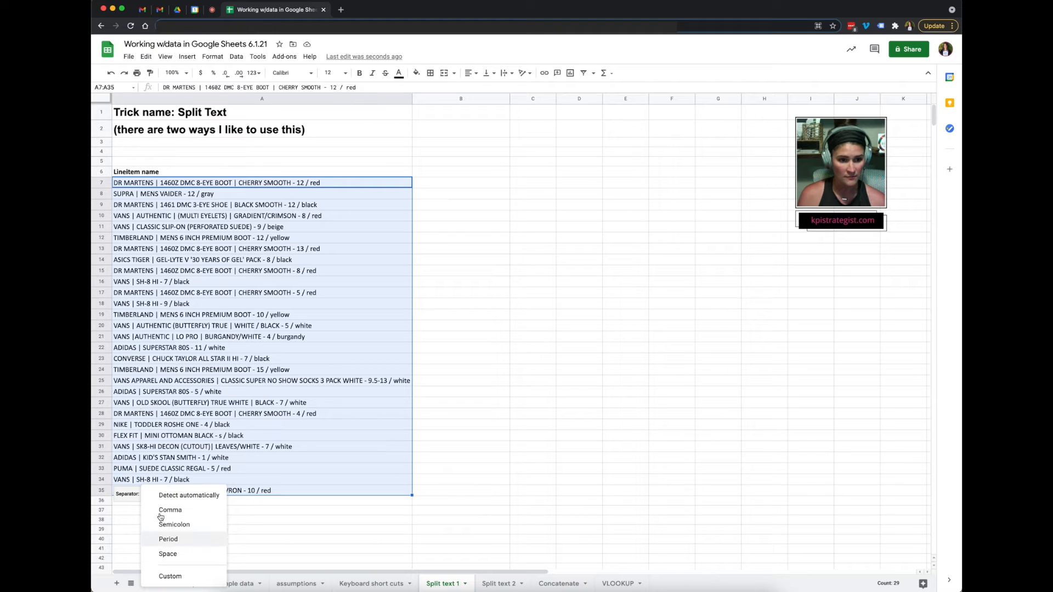
click(181, 581)
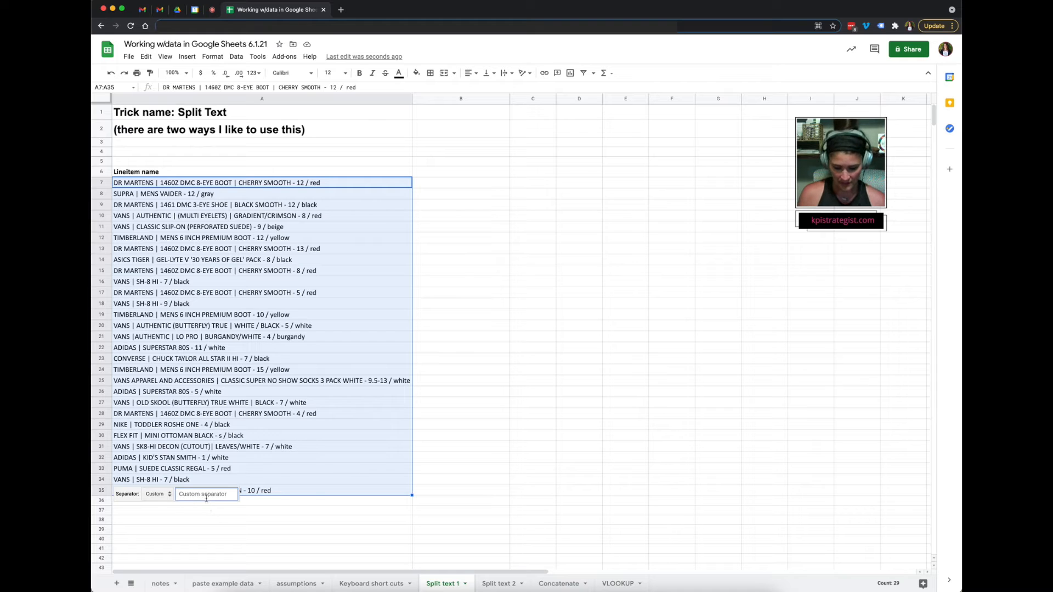
text(|)
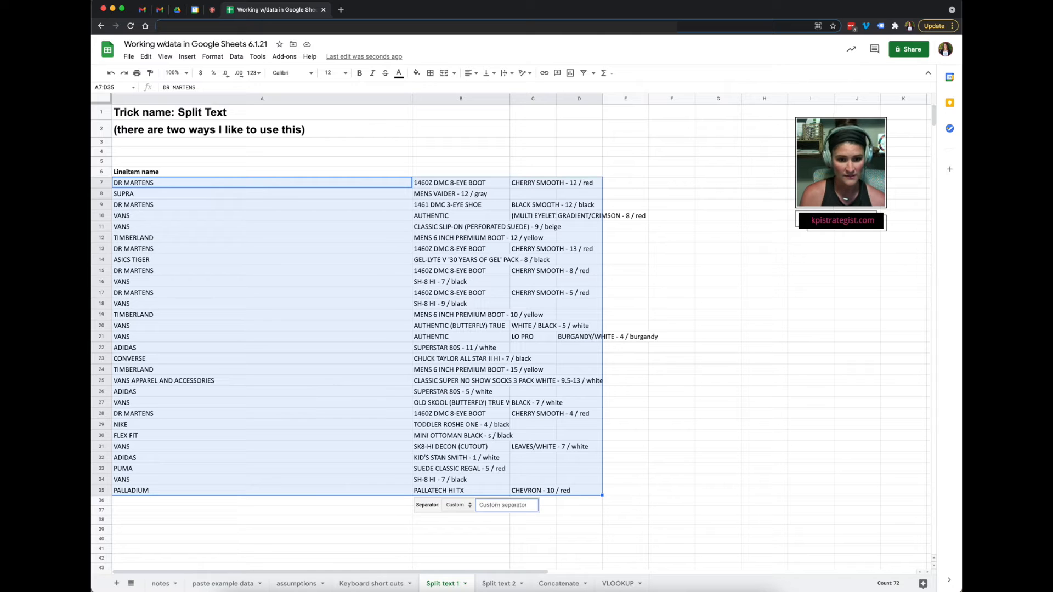
Try # as the custom separator, then restore | as the separator for the split
text(#)
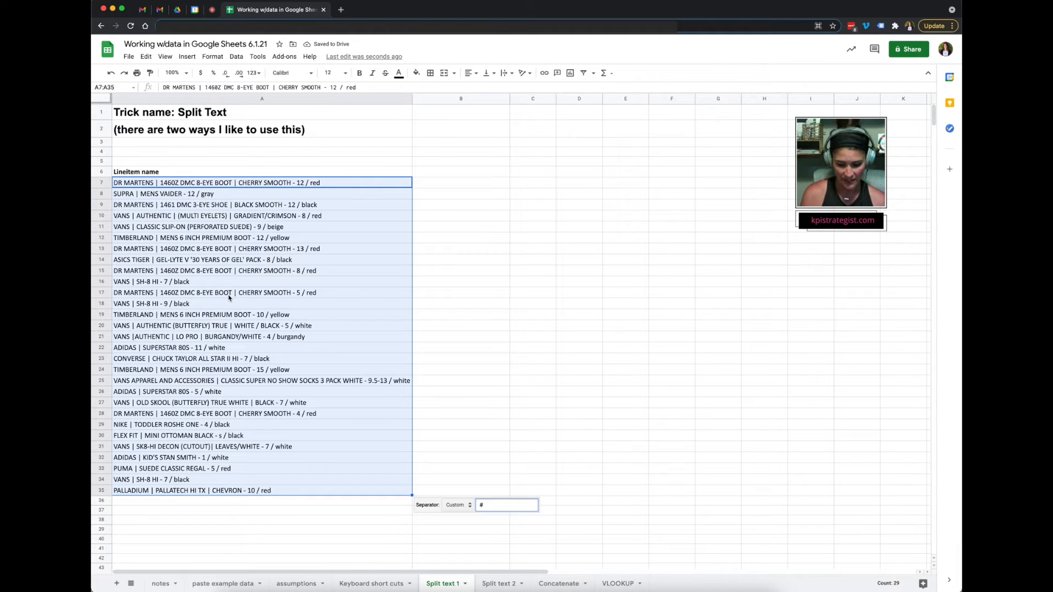
key(BackSpace)
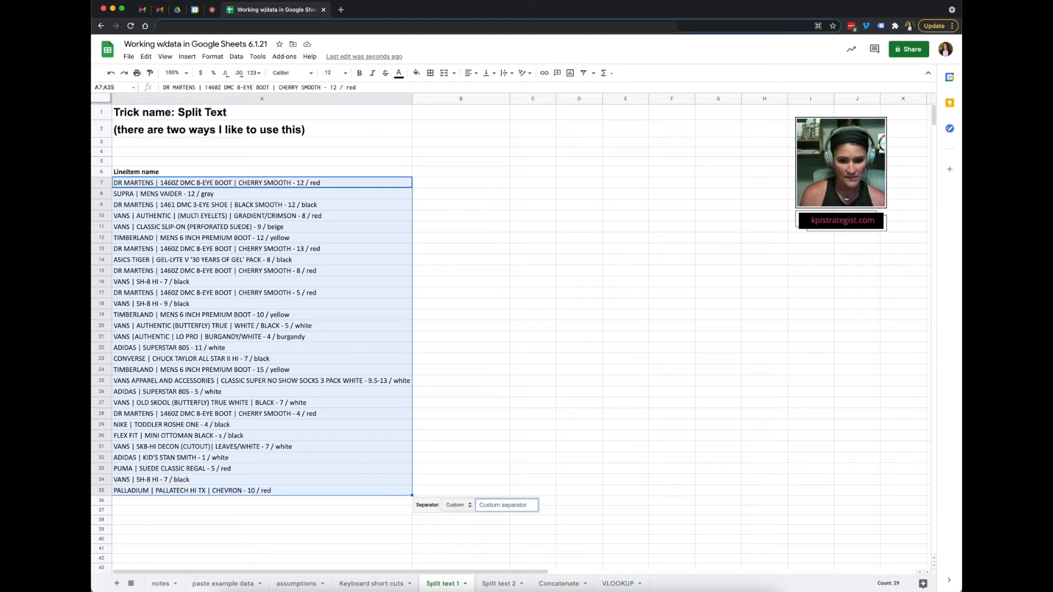
text(|)
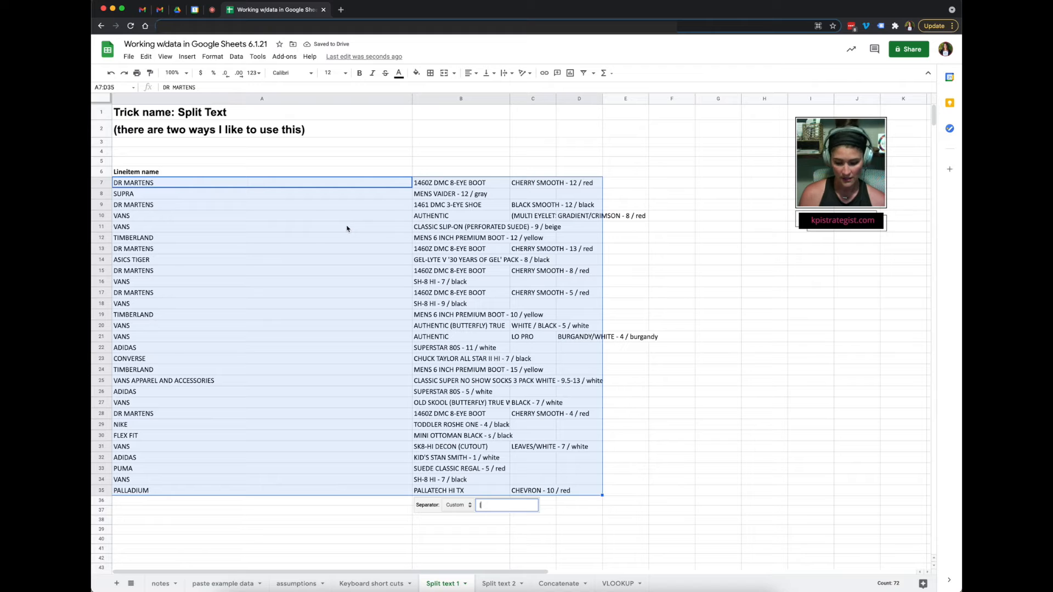
click(375, 162)
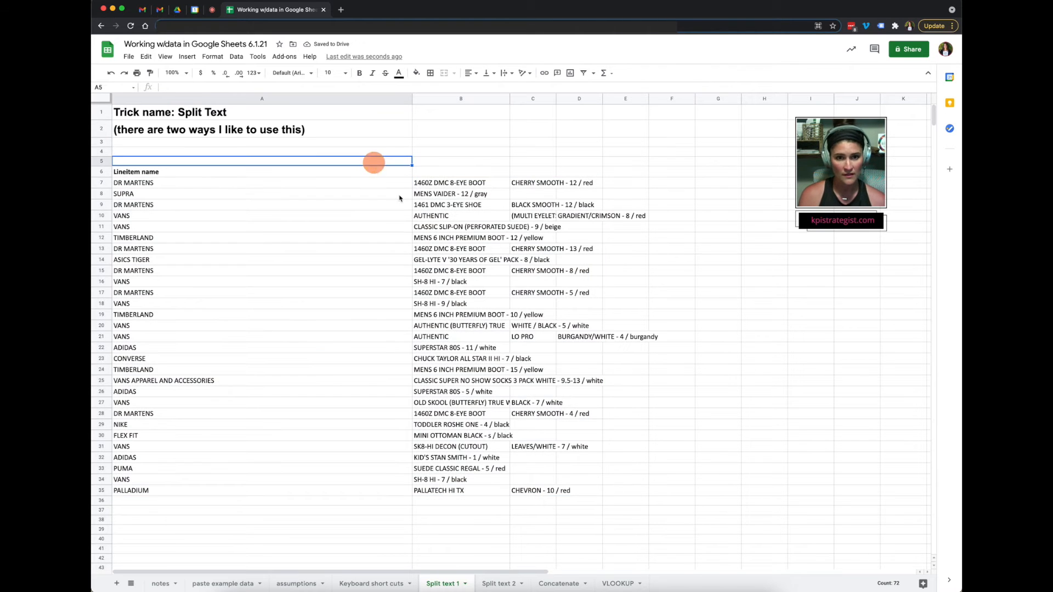
Narrow column A and widen columns B and C to fit the split line item text
click(354, 335)
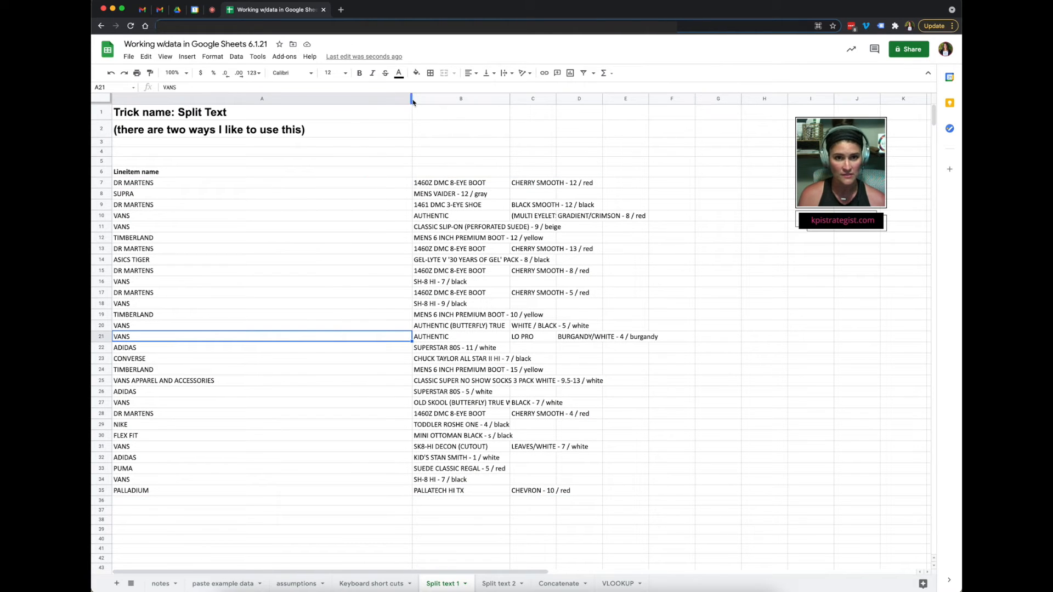
drag(411, 99, 241, 113)
click(359, 258)
drag(406, 97, 548, 99)
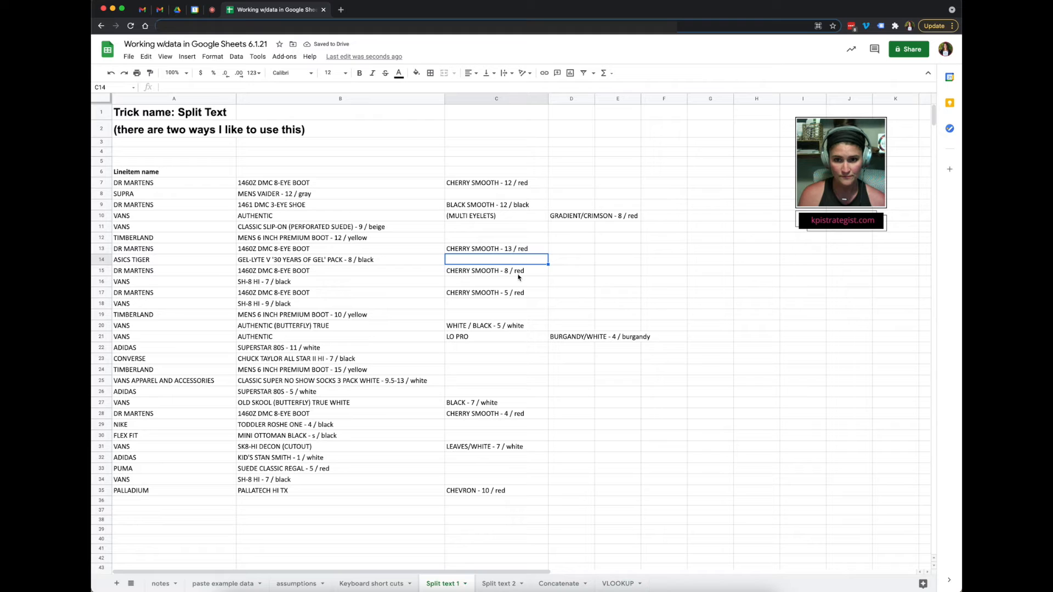
Examine the split results, comparing the extra pieces in C10:D10 and C21:D21 with the product names in B7:B35
click(509, 218)
drag(509, 218, 570, 218)
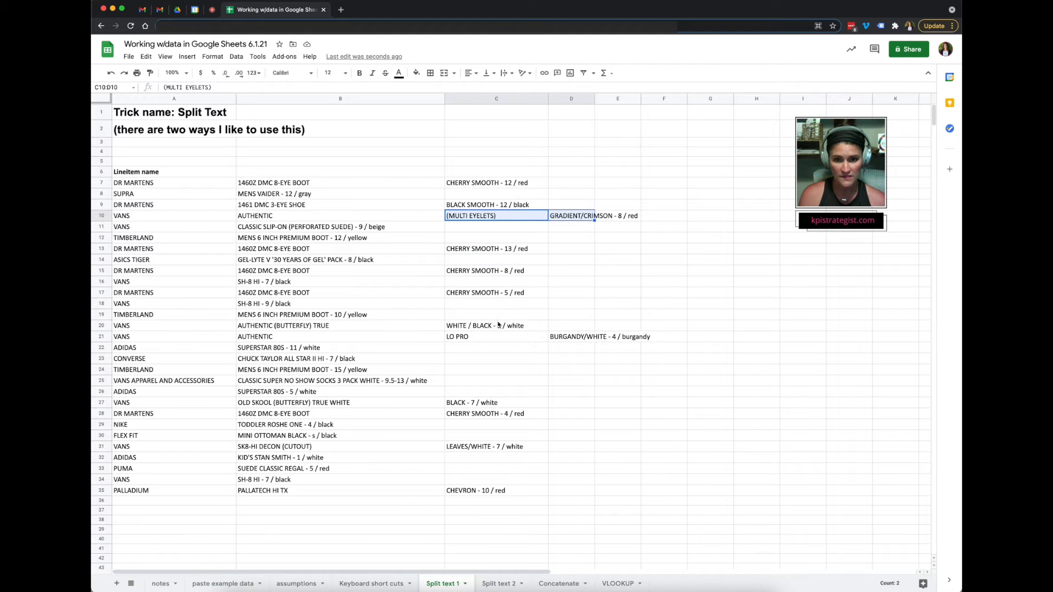
drag(505, 339, 570, 337)
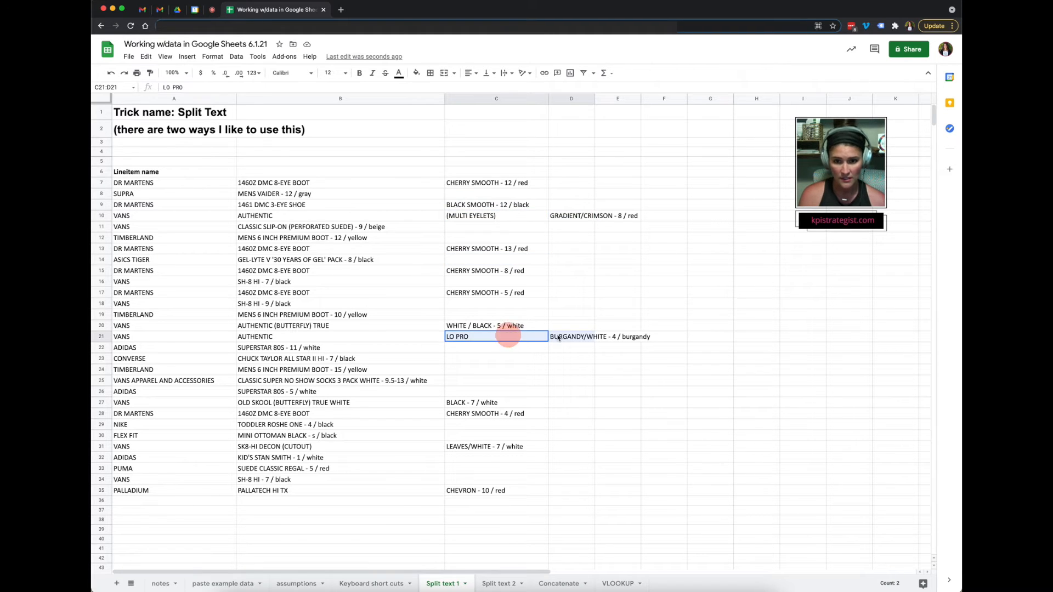
drag(521, 218, 567, 218)
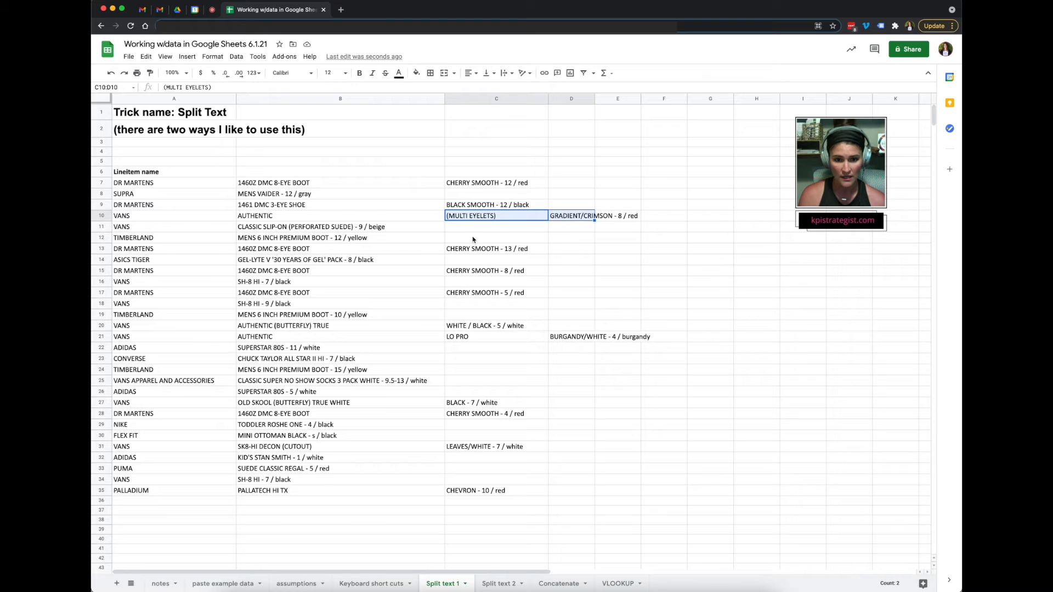
click(503, 293)
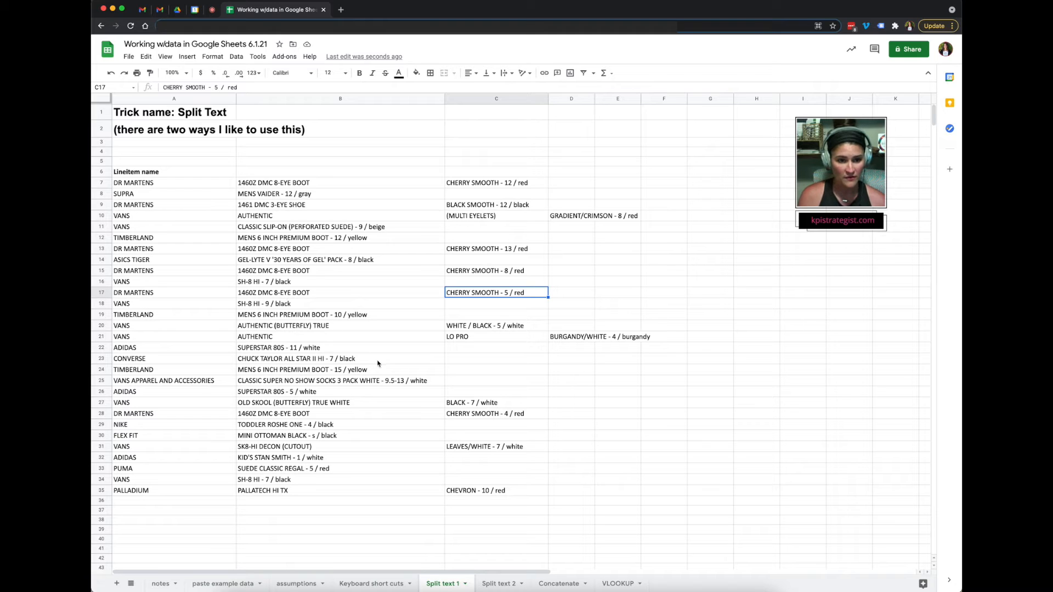
drag(274, 186, 286, 495)
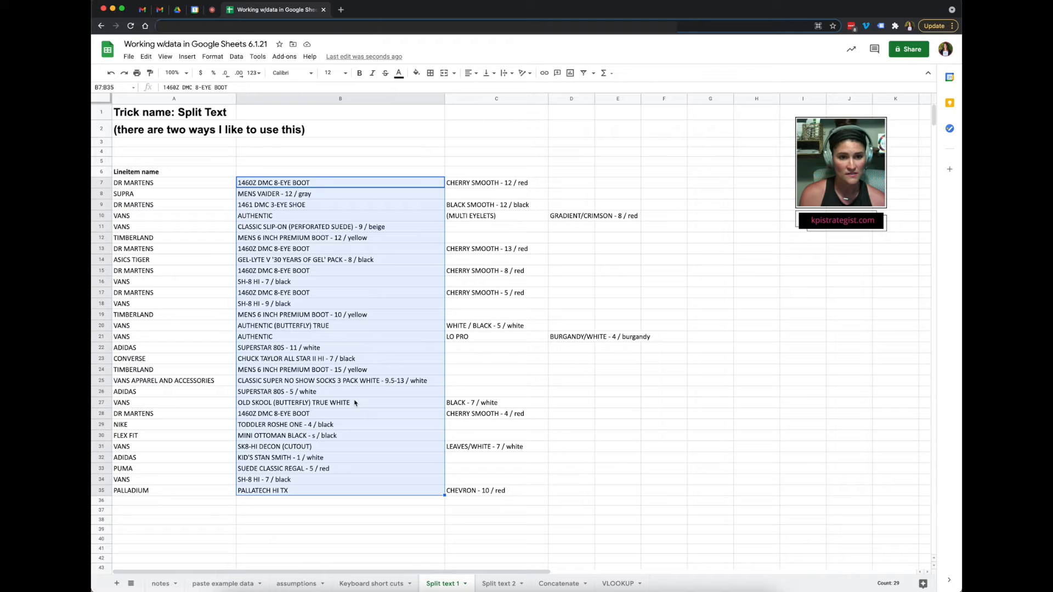
click(280, 260)
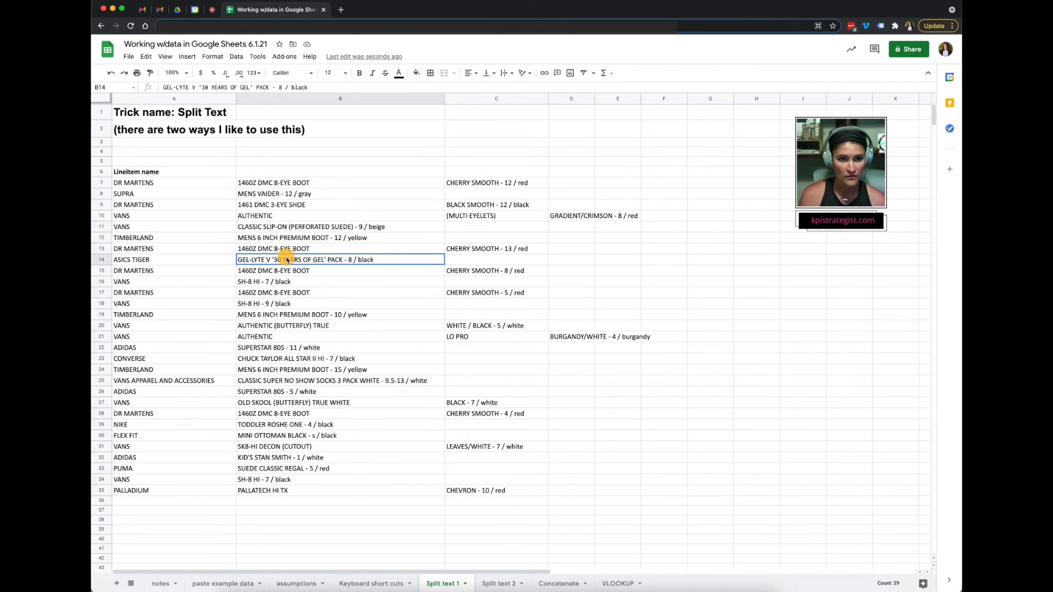
click(281, 185)
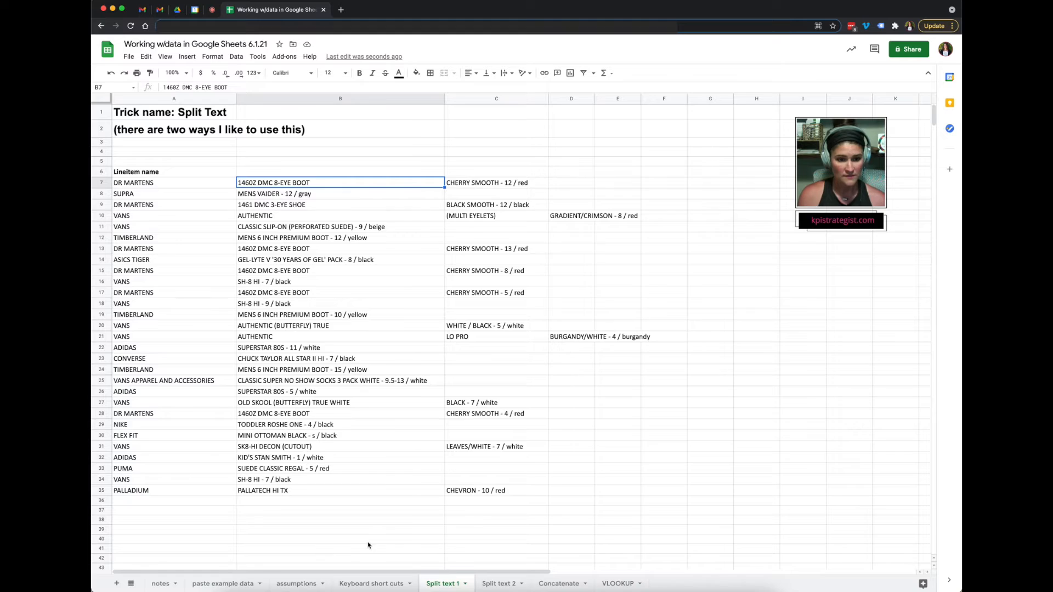
On the Split text 2 sheet, split the line item names in A6:A14 into columns with the automatically detected separator
click(499, 584)
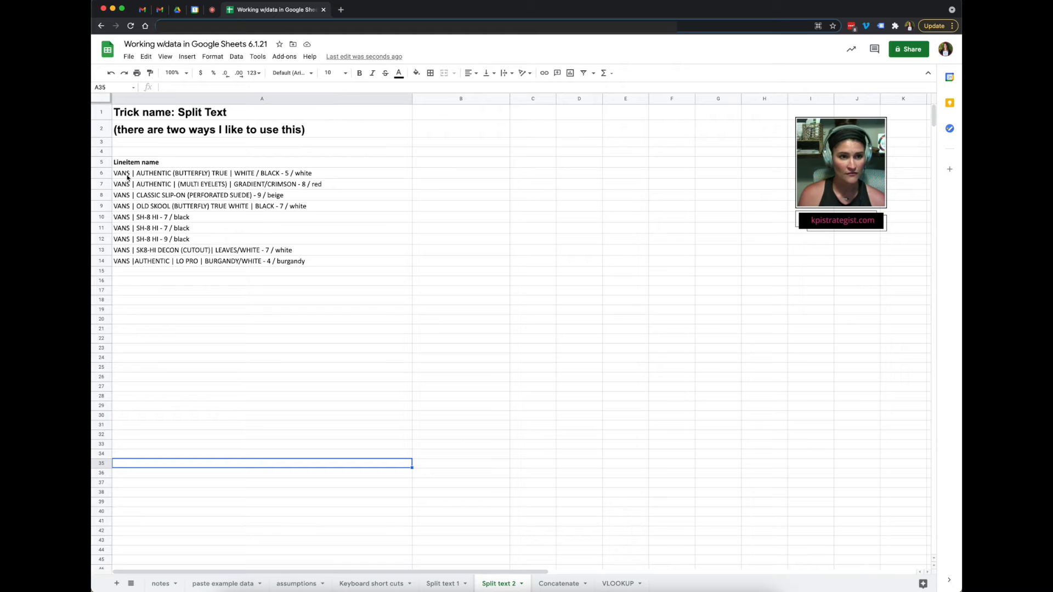
drag(125, 172, 132, 262)
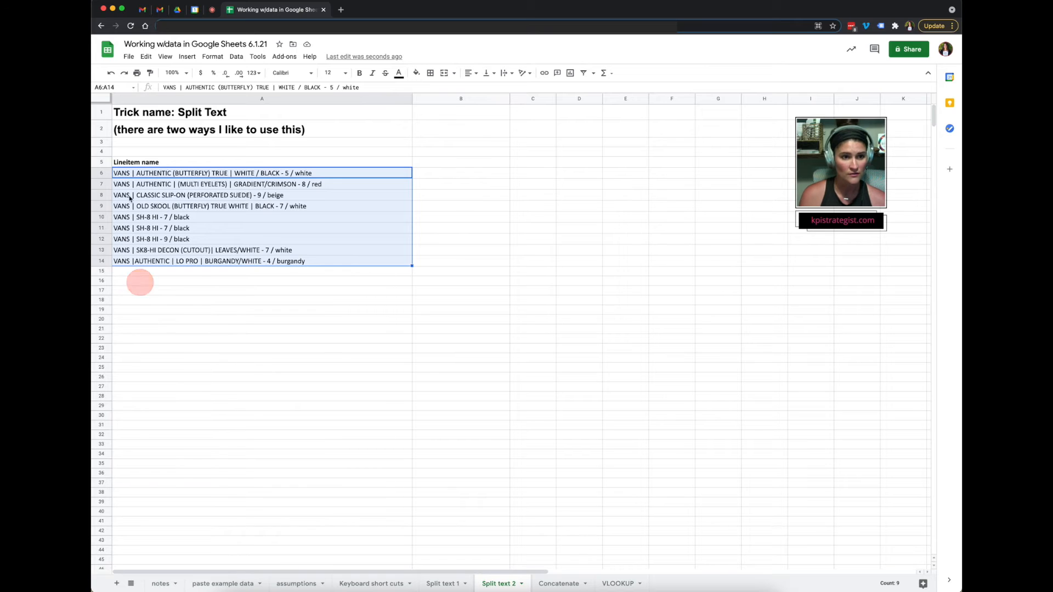
click(141, 280)
drag(122, 172, 134, 264)
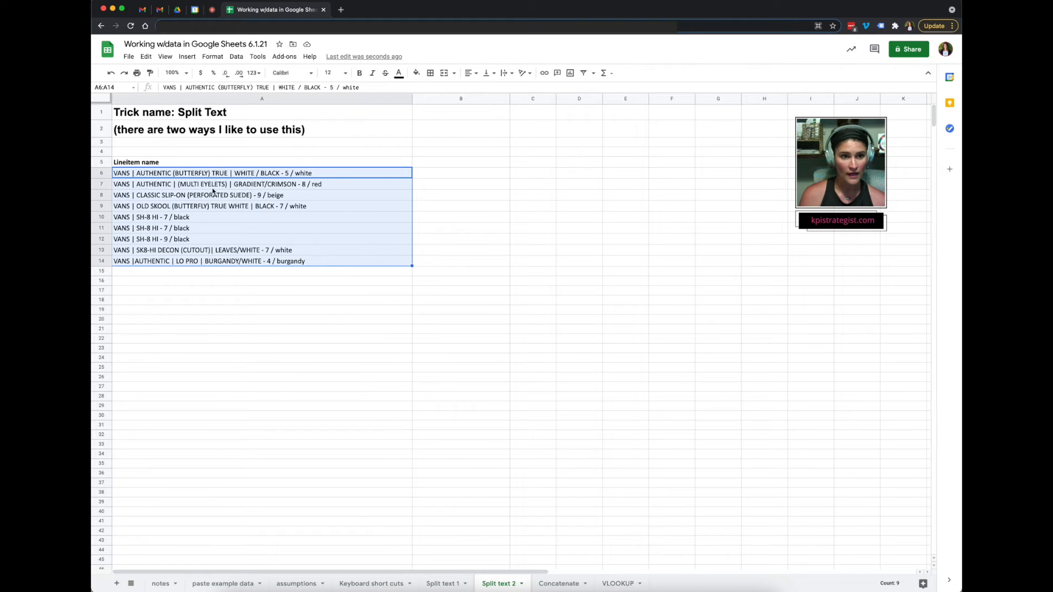
click(238, 57)
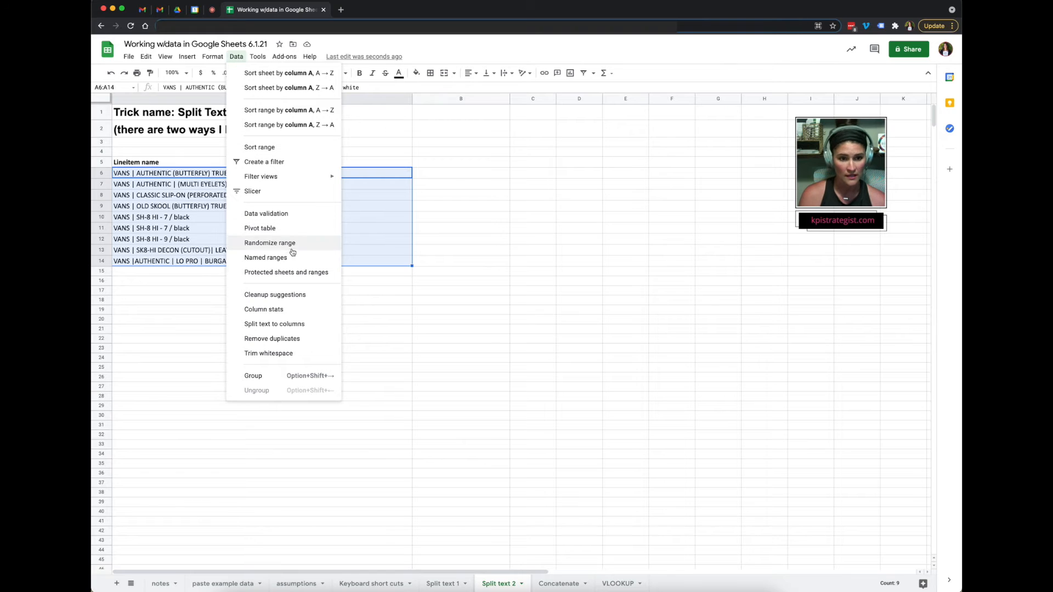
click(263, 324)
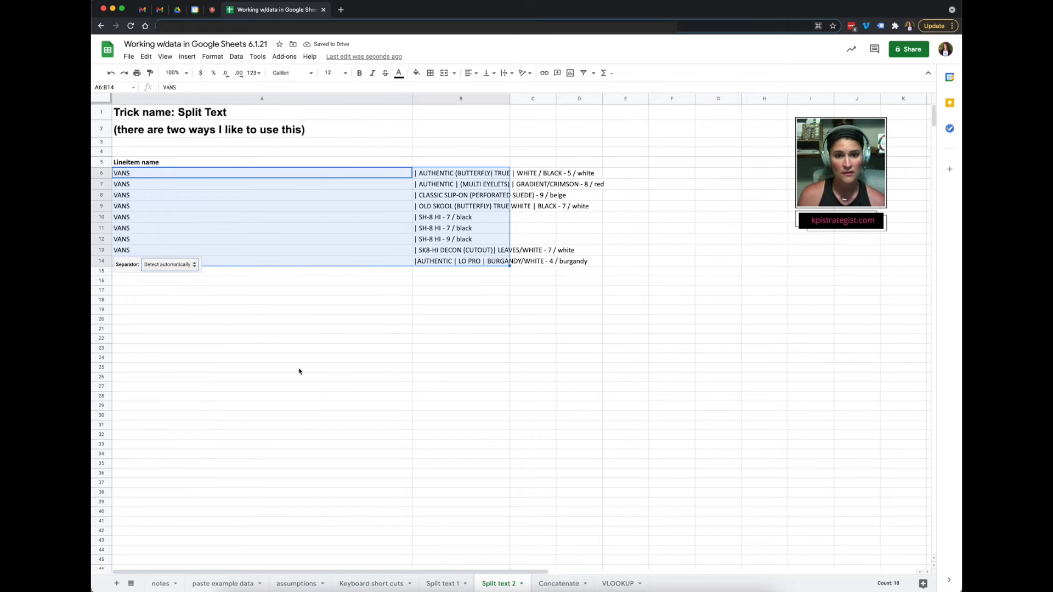
click(222, 328)
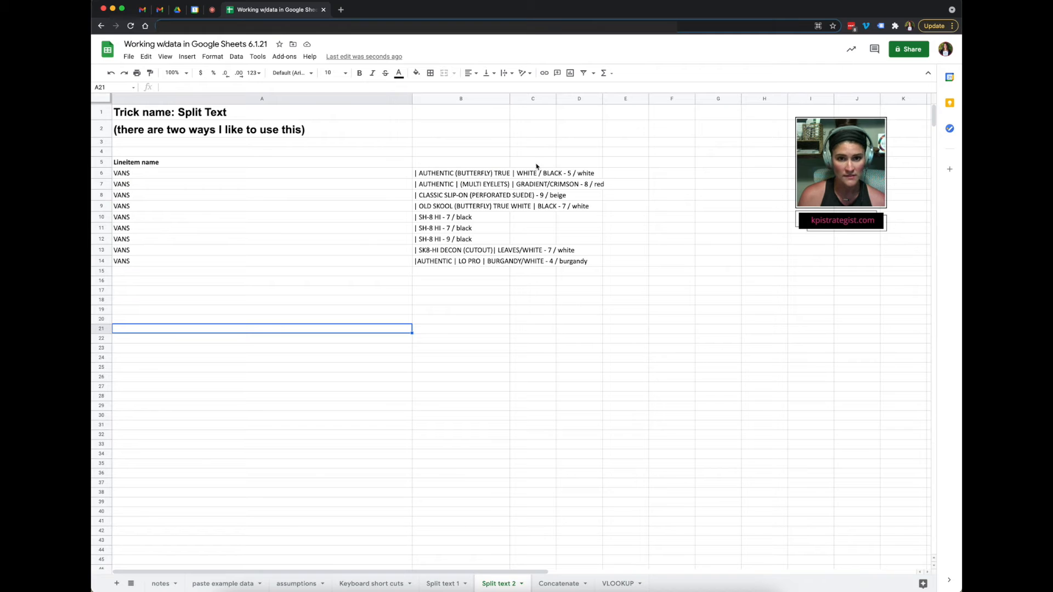
drag(144, 173, 146, 261)
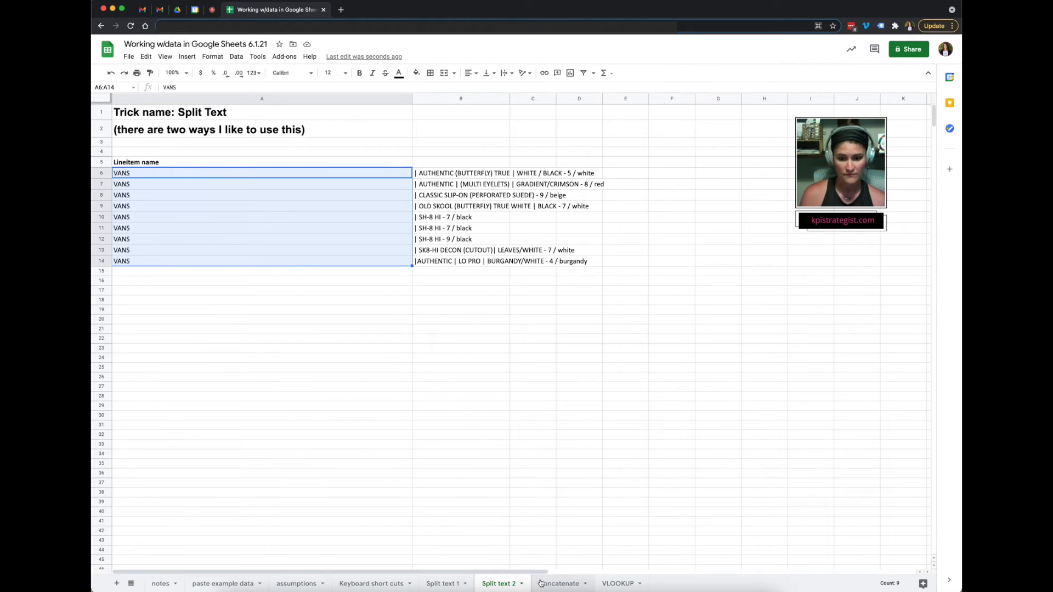
On the Concatenate sheet, enter # in B7 beside the first invoice number and copy it down through B35
click(565, 584)
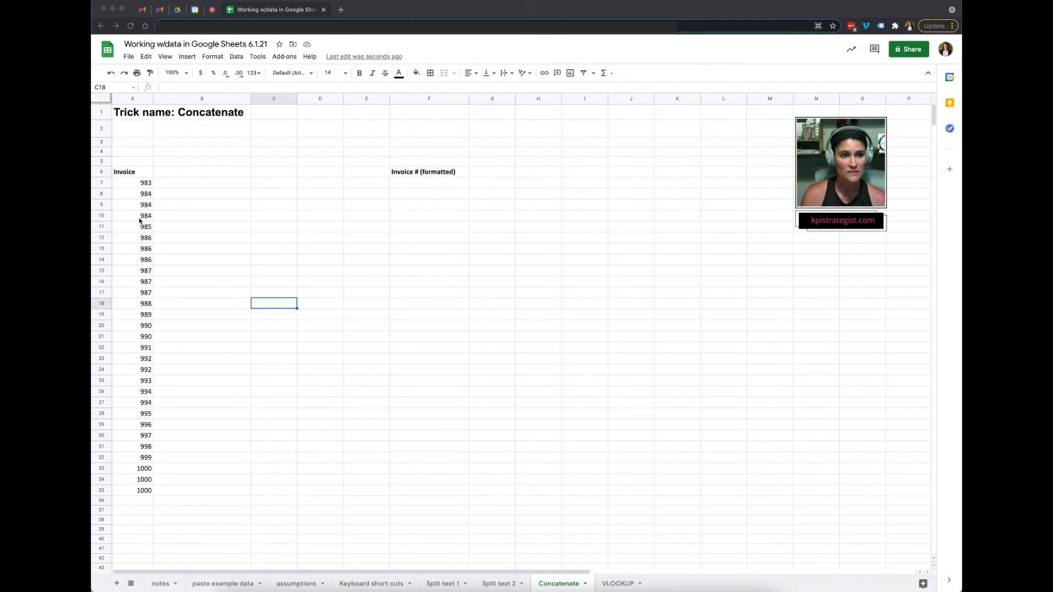
click(140, 189)
drag(144, 183, 144, 493)
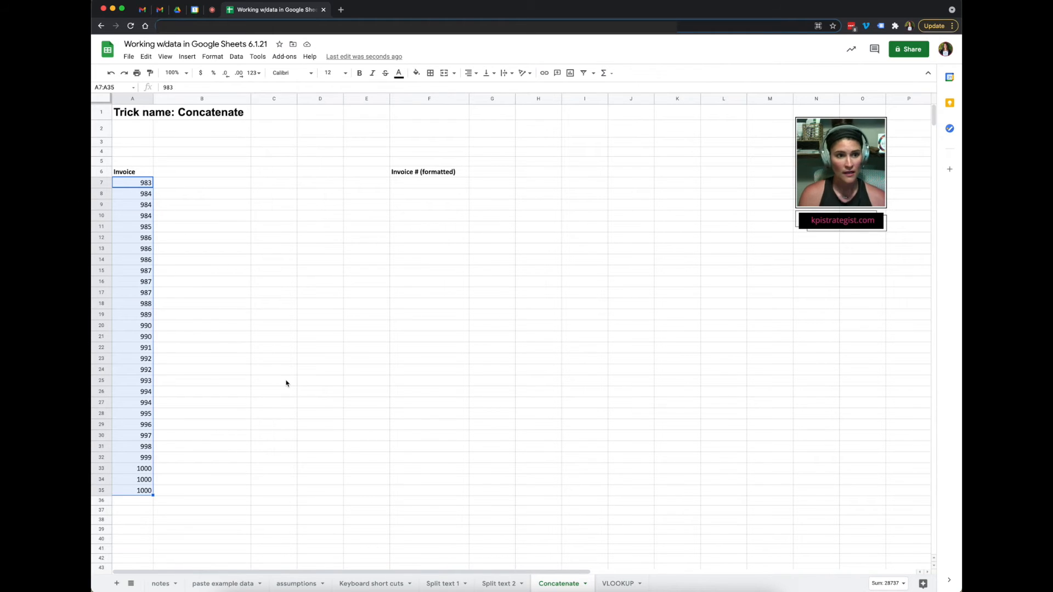
click(199, 186)
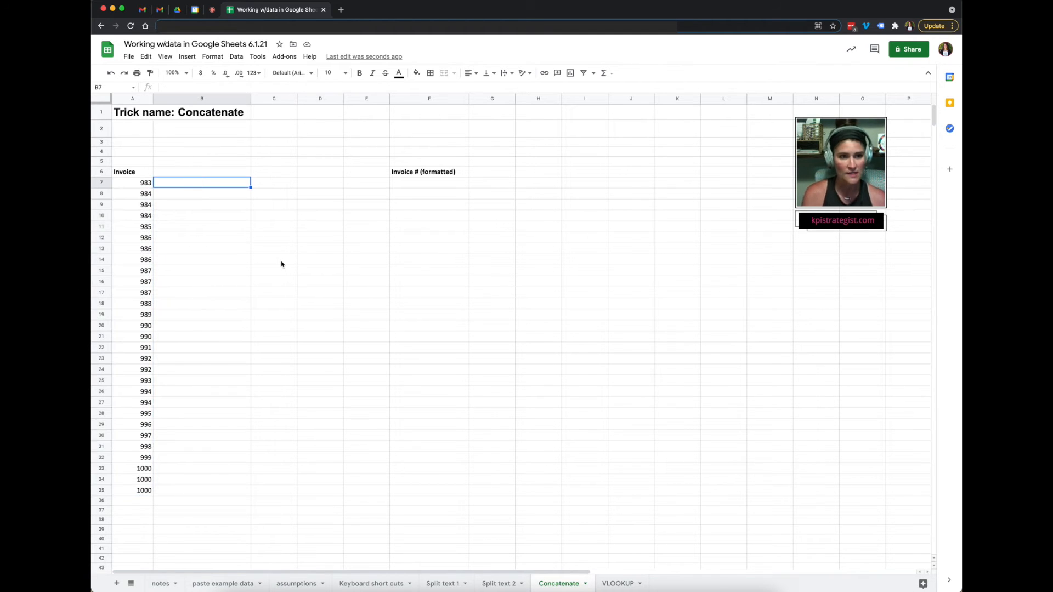
text(#)
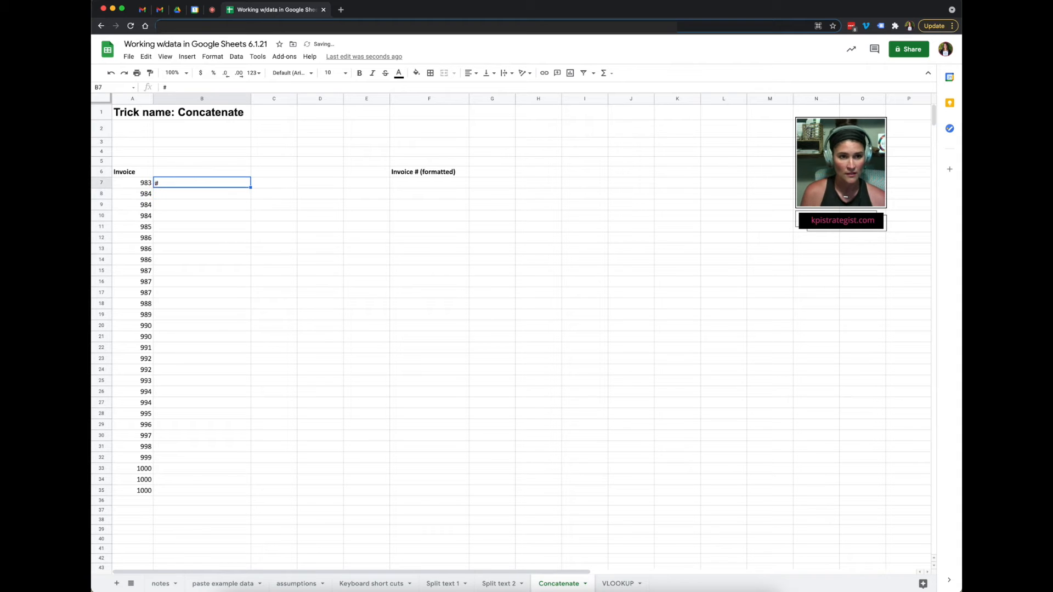
key(ctrl+c)
drag(182, 194, 187, 489)
key(ctrl+v)
click(192, 340)
Fill the # from B7 down through B35 so that every invoice number has one beside it
click(168, 185)
drag(168, 185, 171, 491)
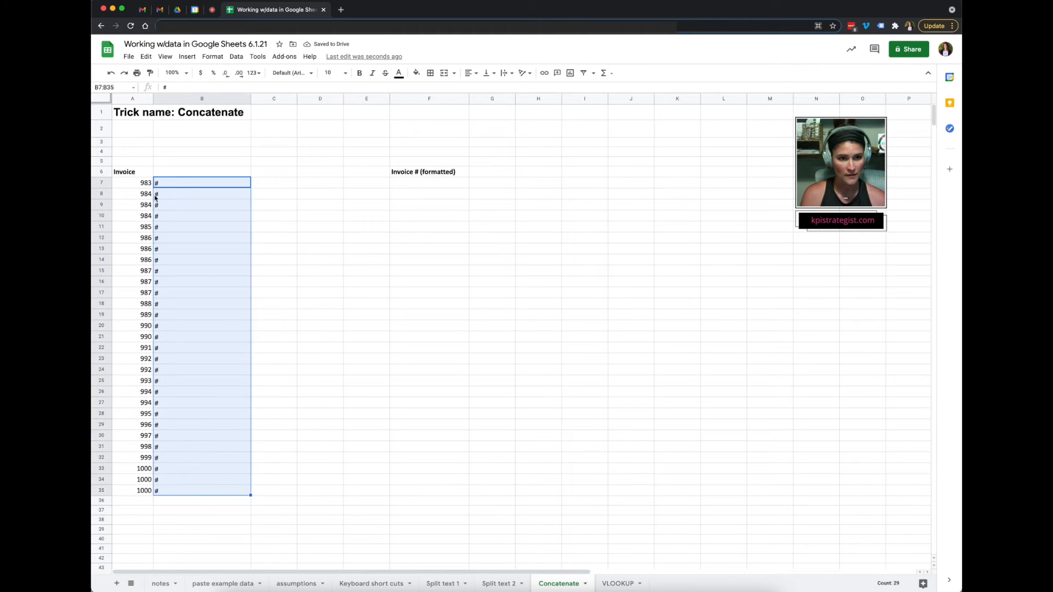
drag(142, 185, 144, 491)
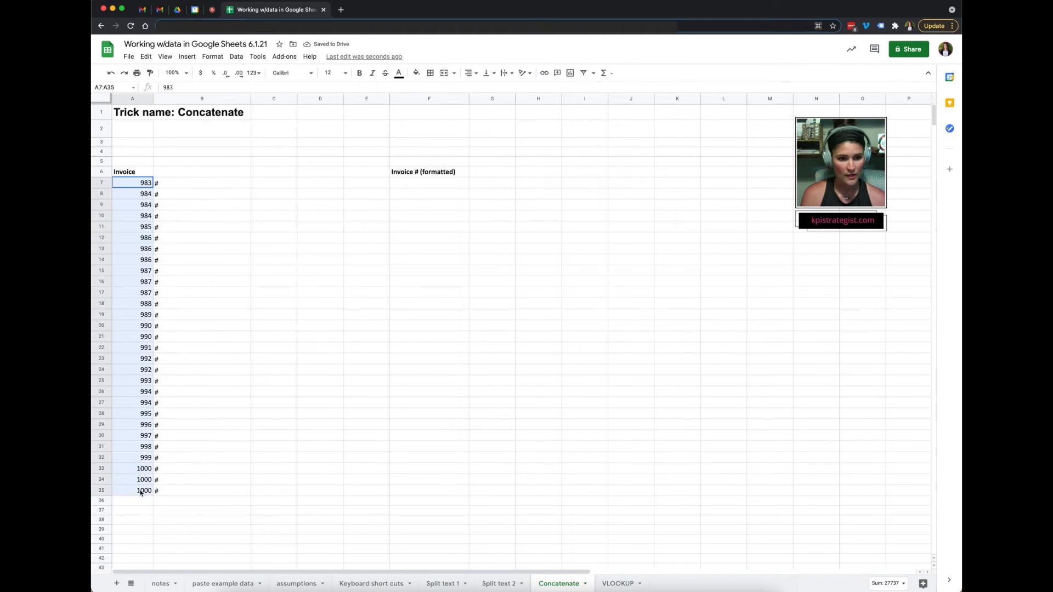
drag(174, 184, 176, 490)
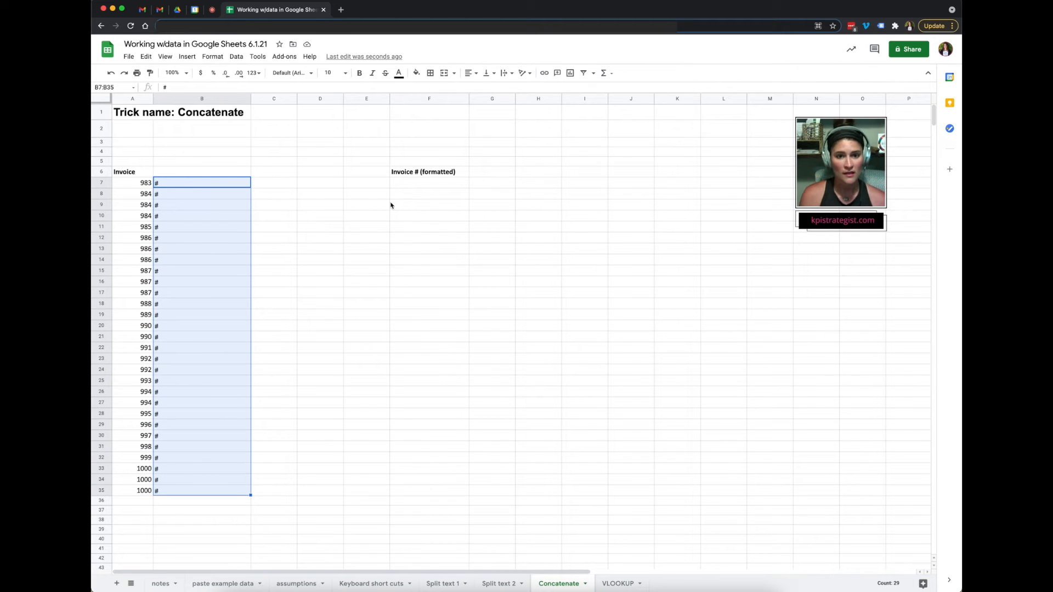
Enter =concatenate(B7,A7) in F7 under Invoice # (formatted) to join the # with the first invoice number
click(399, 187)
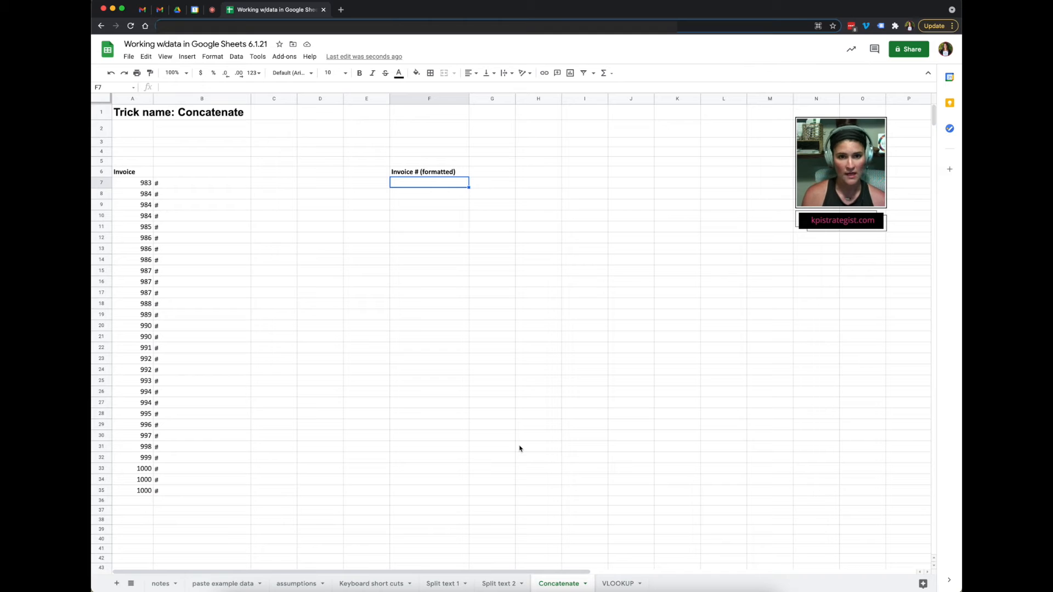
text(=conc)
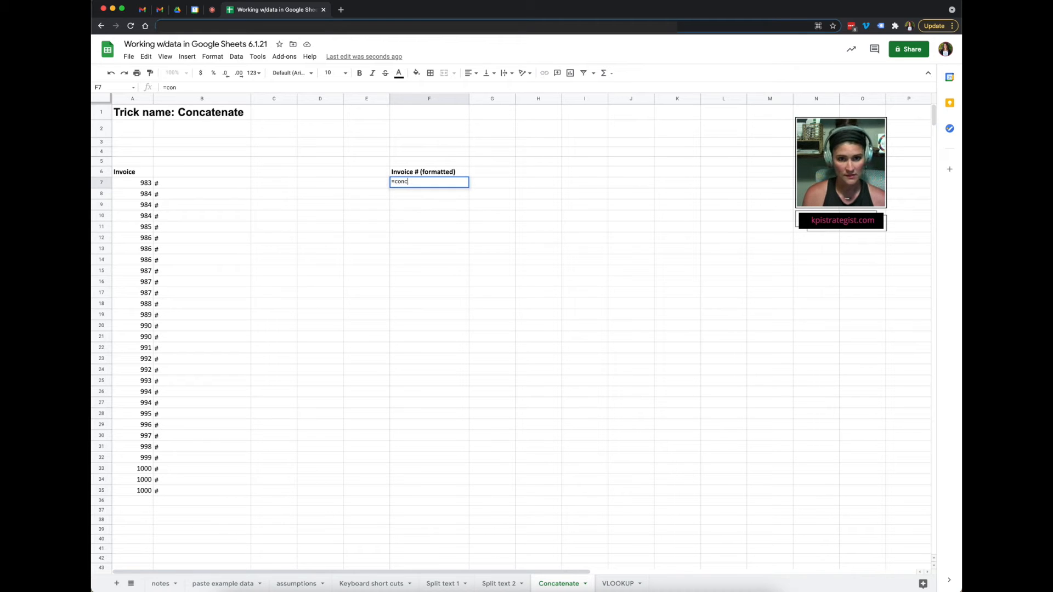
text(atenate)
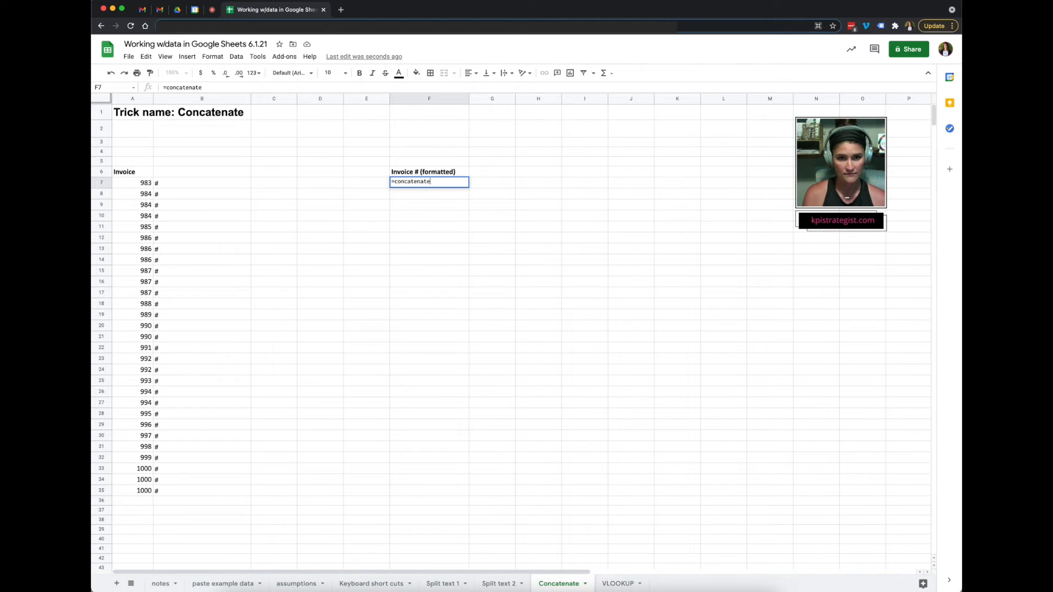
text(()
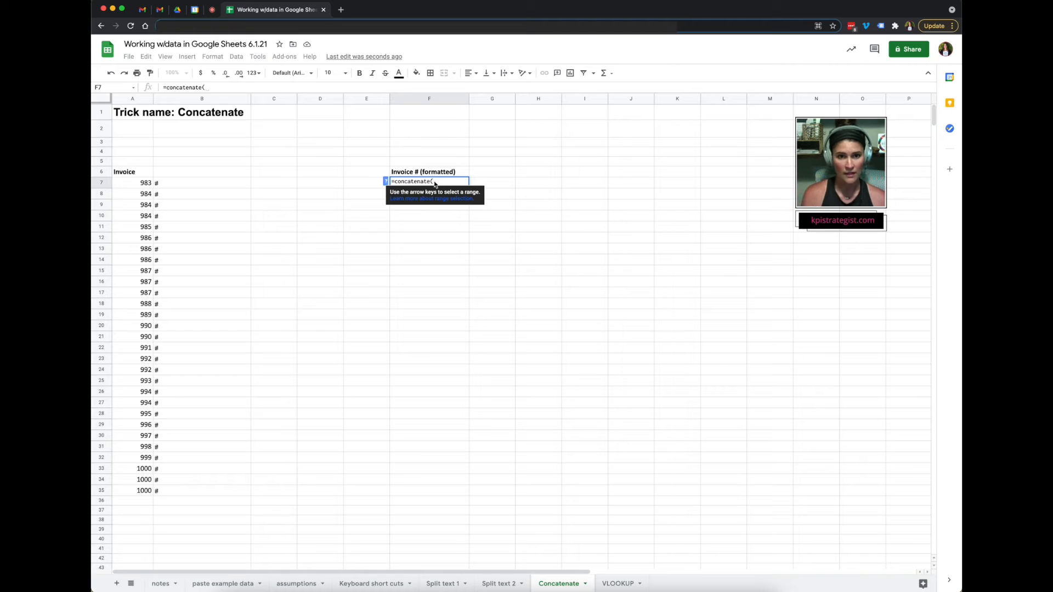
click(170, 186)
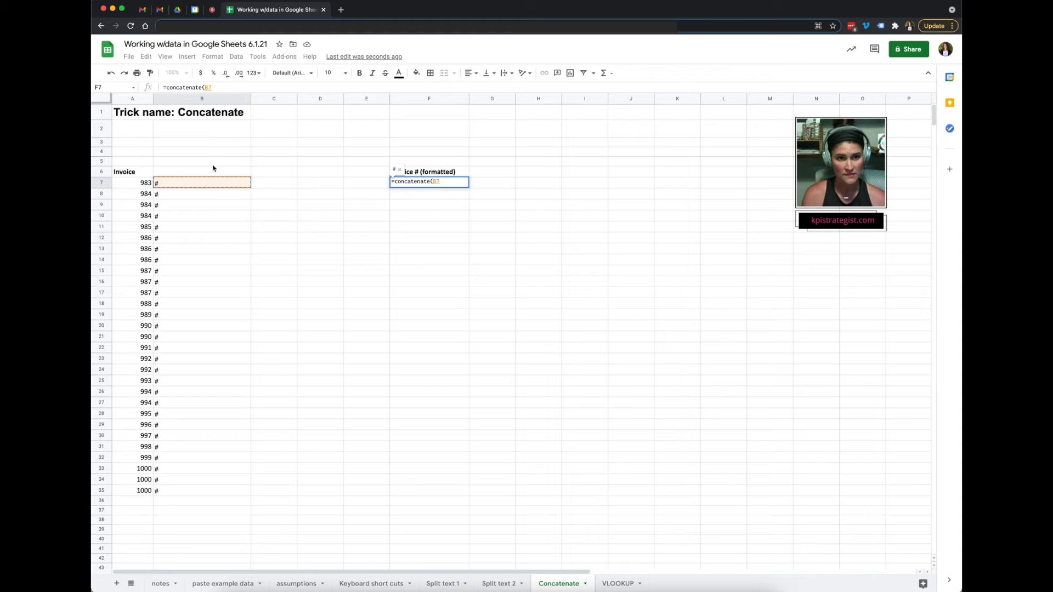
text(,)
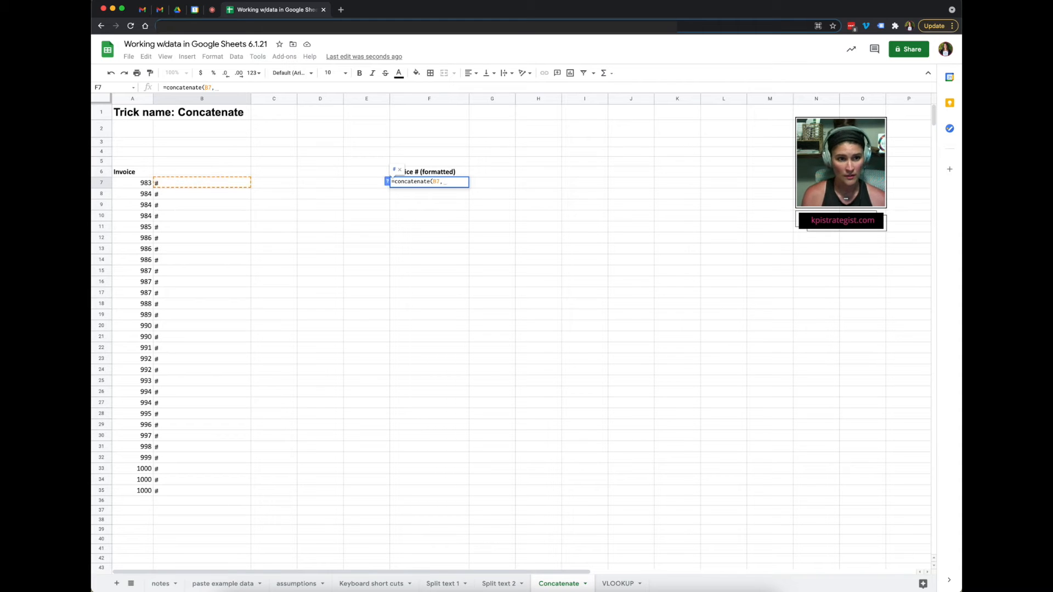
click(137, 183)
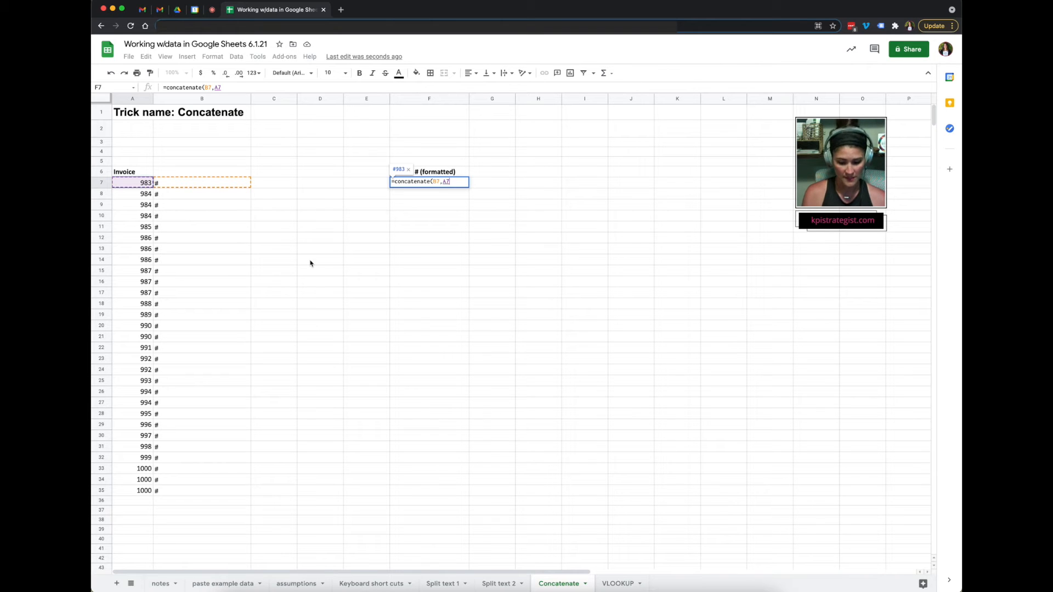
text())
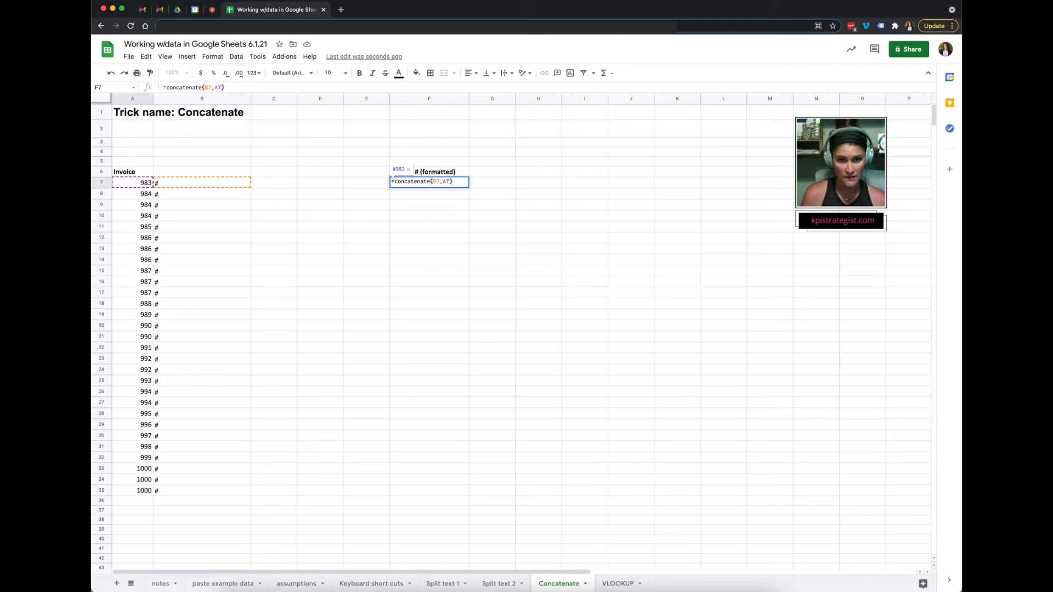
key(Return)
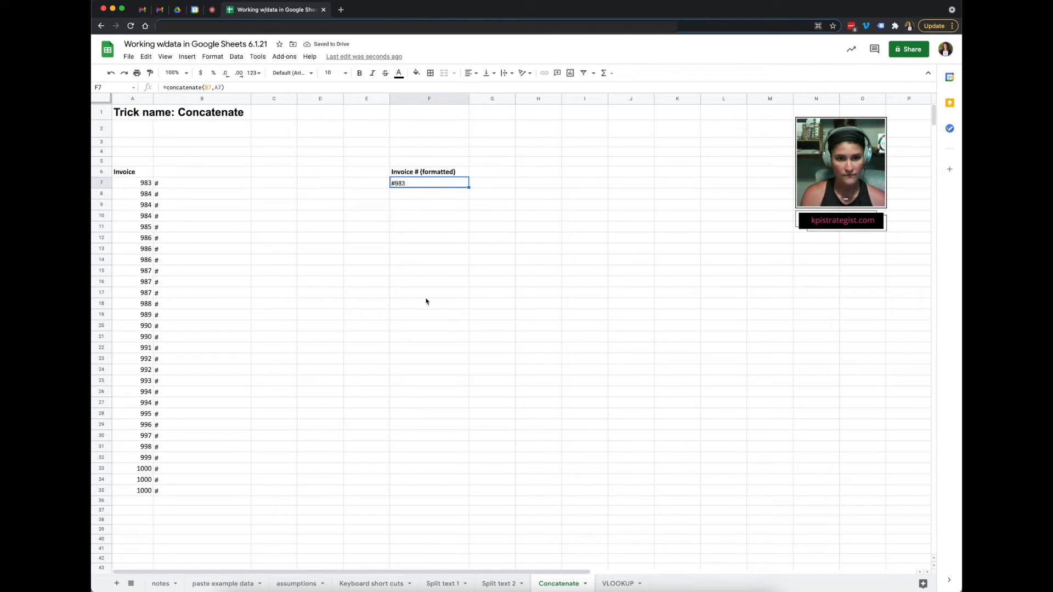
Copy the concatenate formula from F7 into F8:F35
key(ctrl+c)
drag(406, 193, 412, 492)
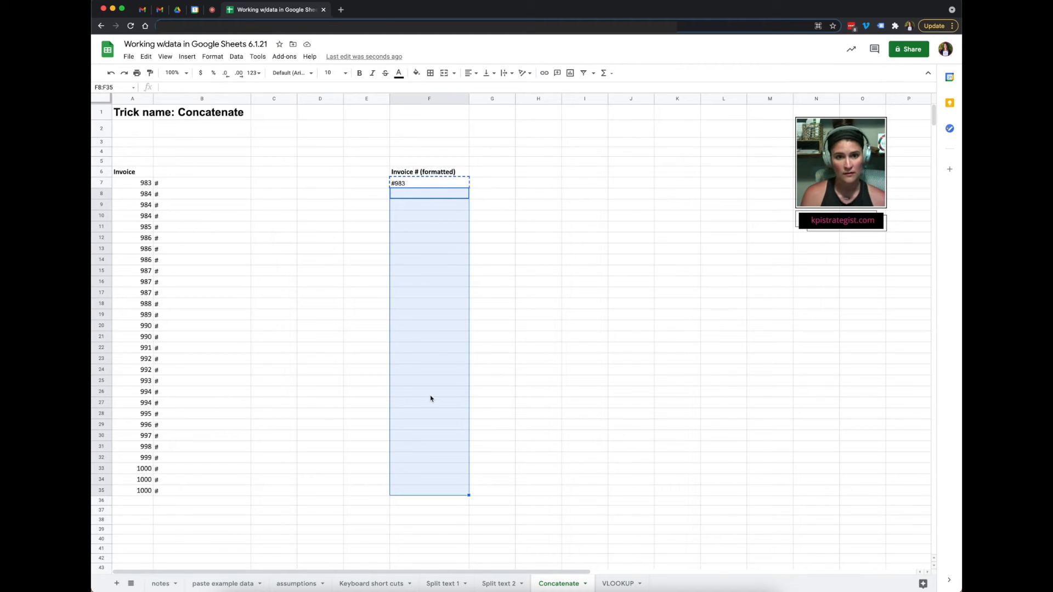
key(ctrl+v)
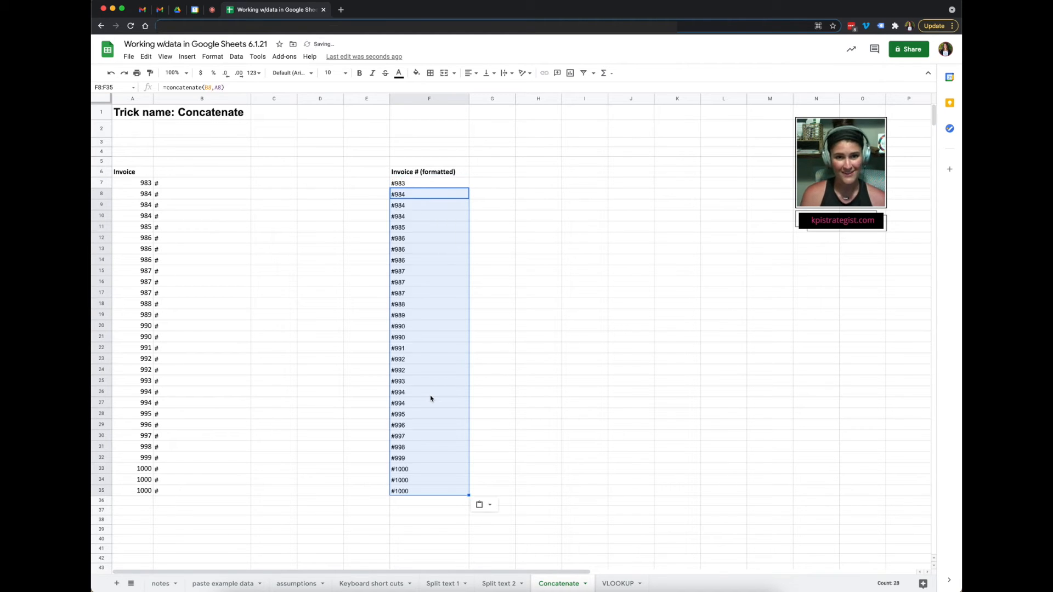
Check the formulas in several Invoice # (formatted) cells, including F7, F8 and F35, and the cells they reference
click(413, 489)
key(Return)
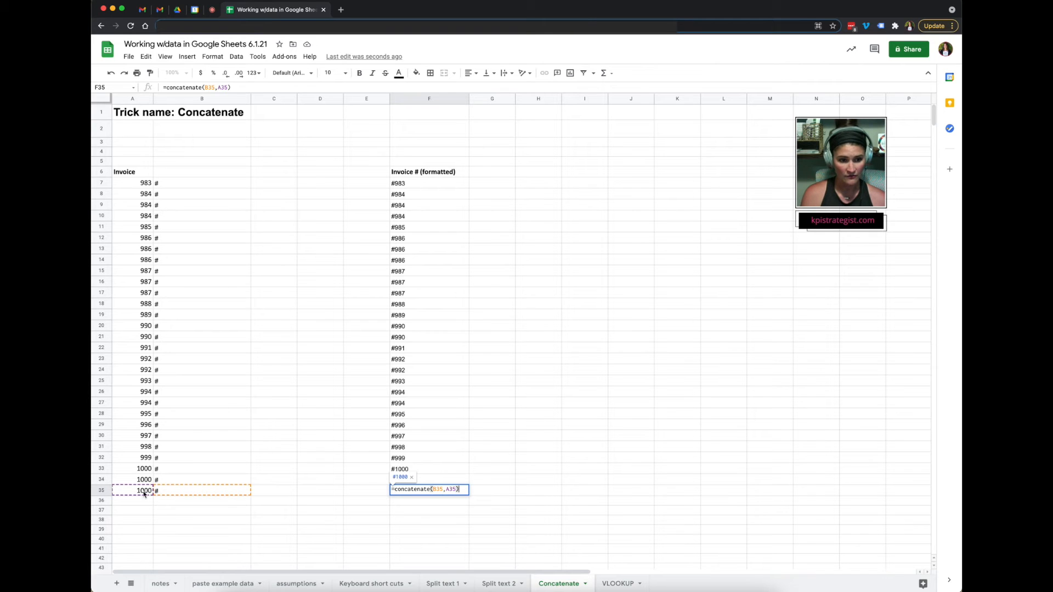
key(Escape)
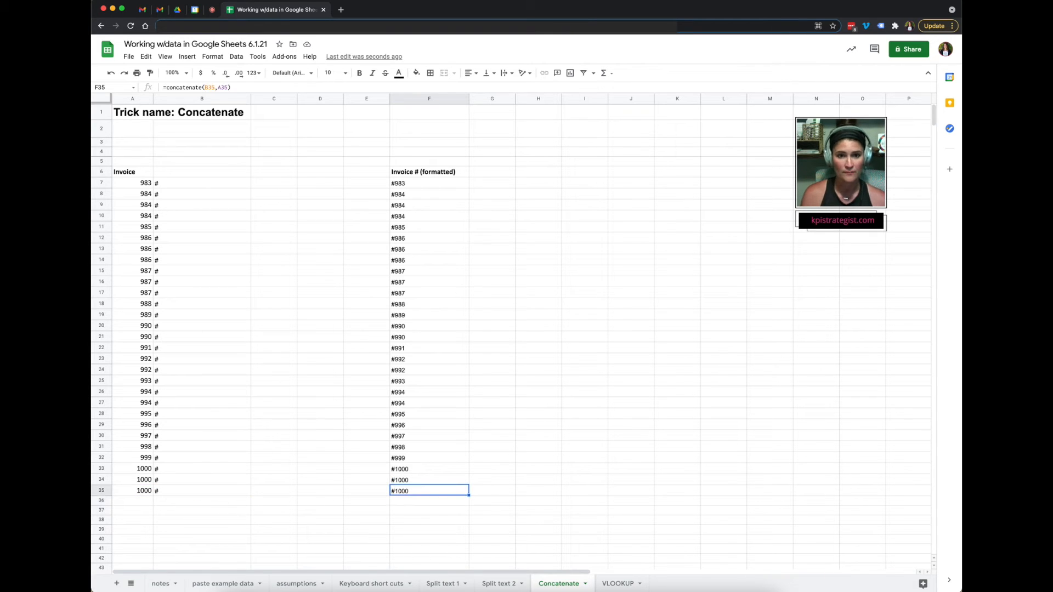
click(409, 184)
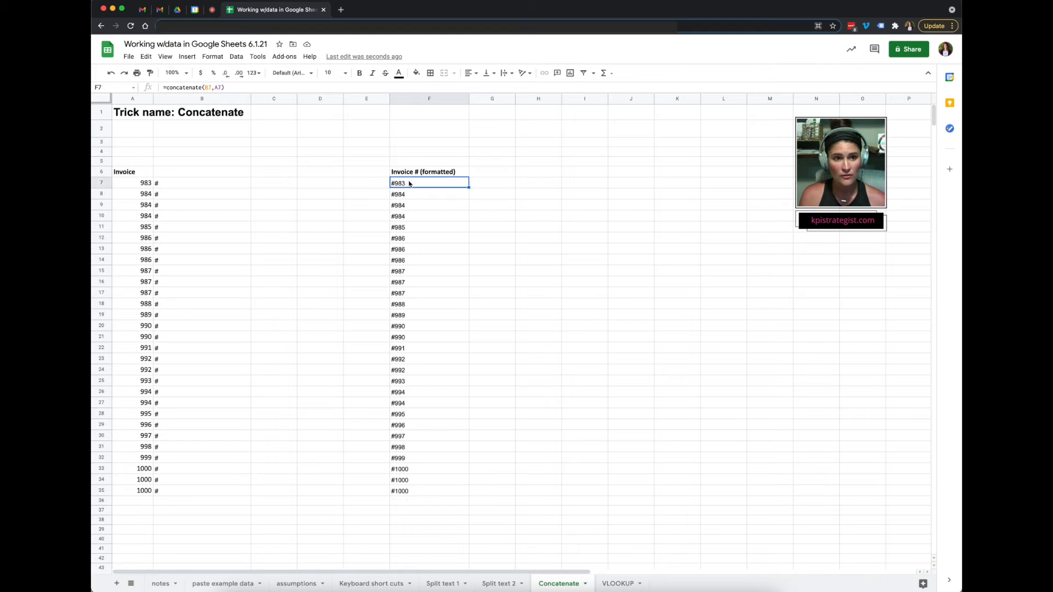
click(409, 195)
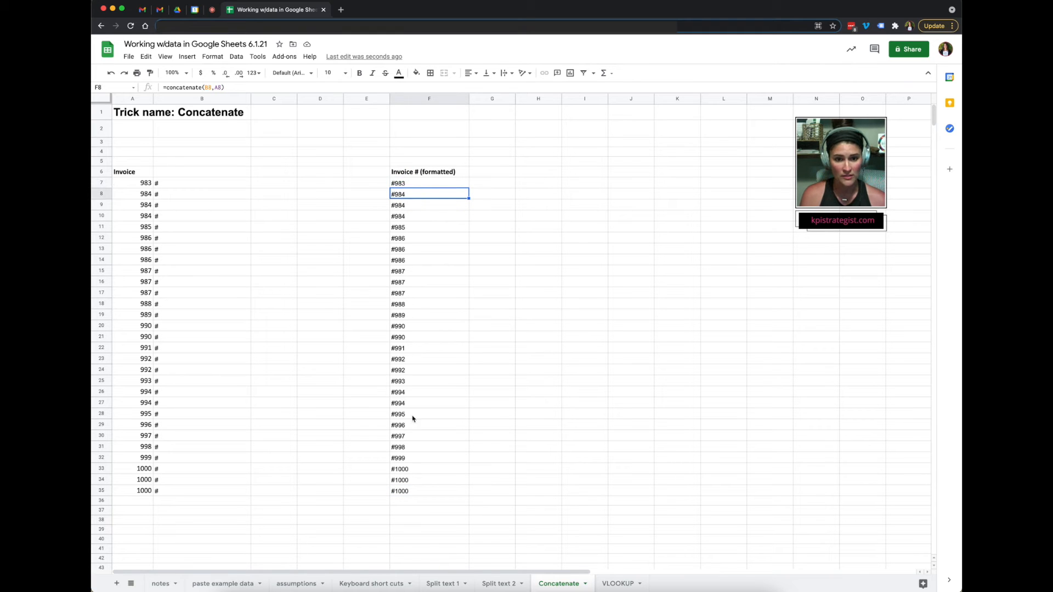
click(415, 491)
click(419, 185)
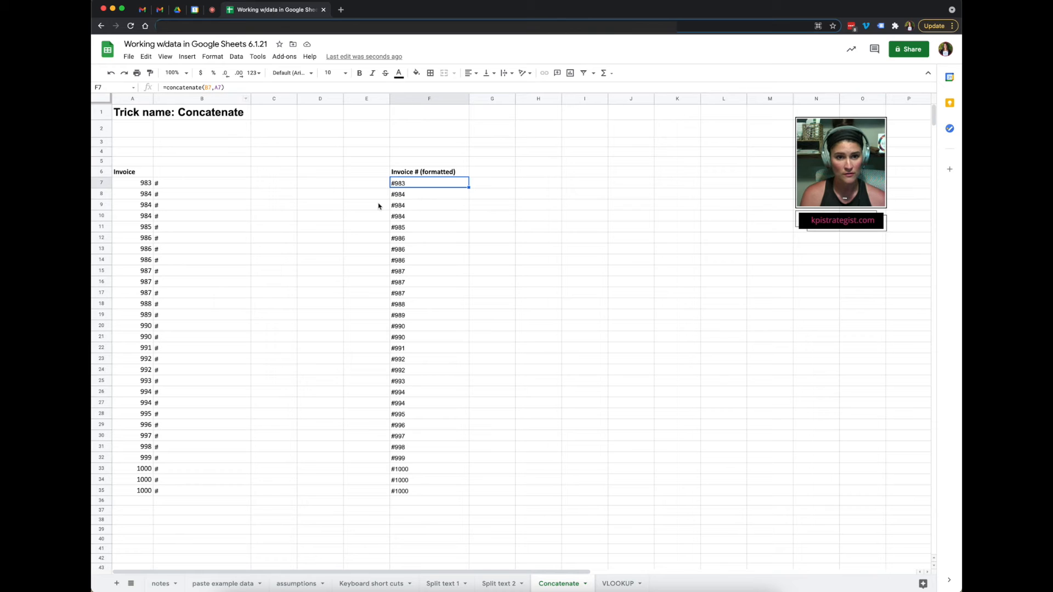
click(407, 213)
click(410, 183)
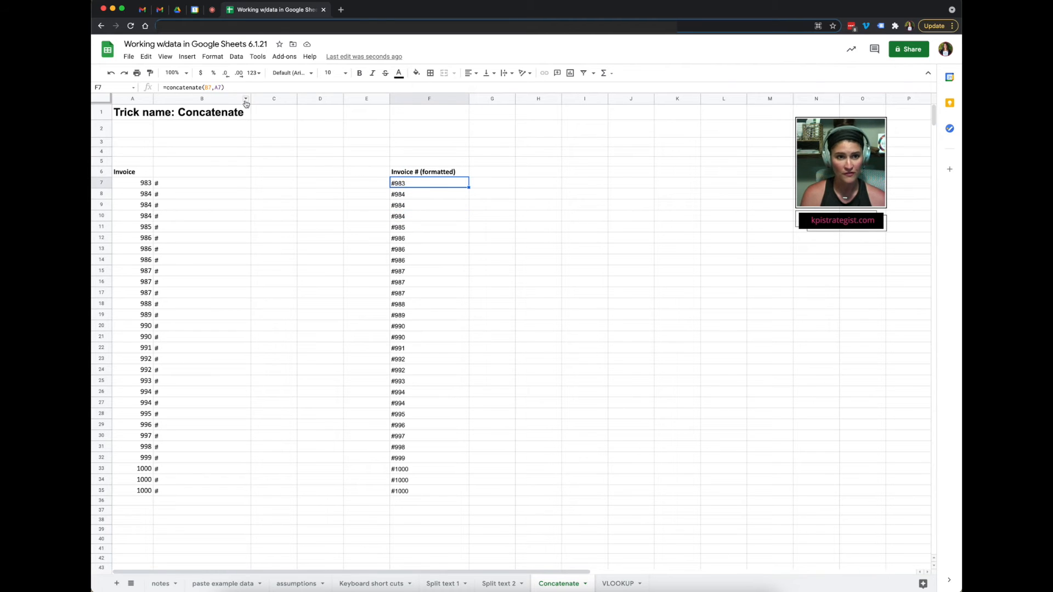
click(419, 239)
Copy the formatted invoice numbers in F7:F35 and paste them as values only starting at H7
drag(408, 183, 409, 493)
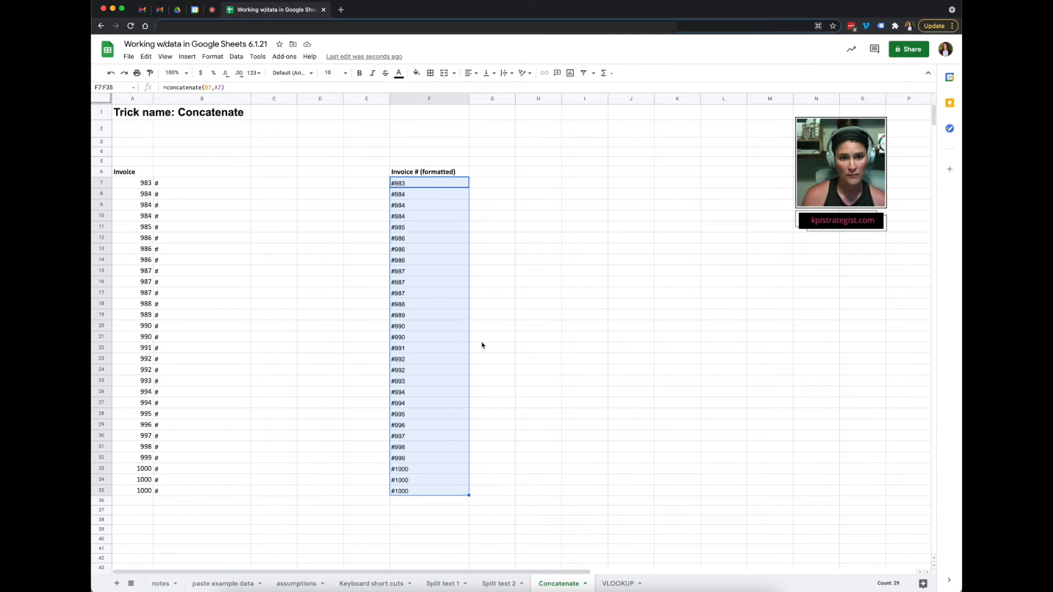
key(super+c)
right_click(525, 182)
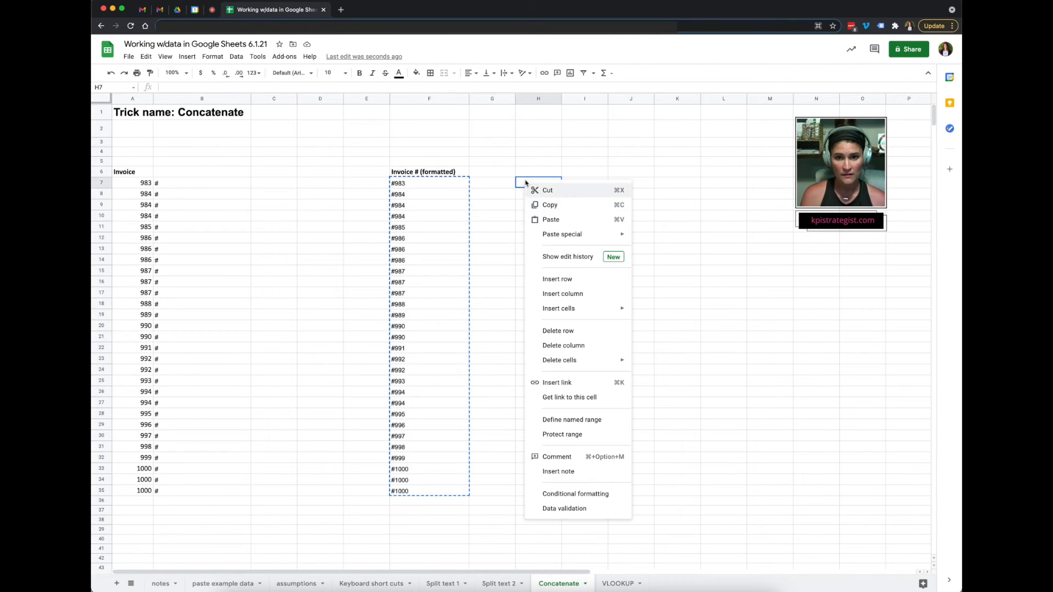
mouse_move(582, 235)
click(688, 236)
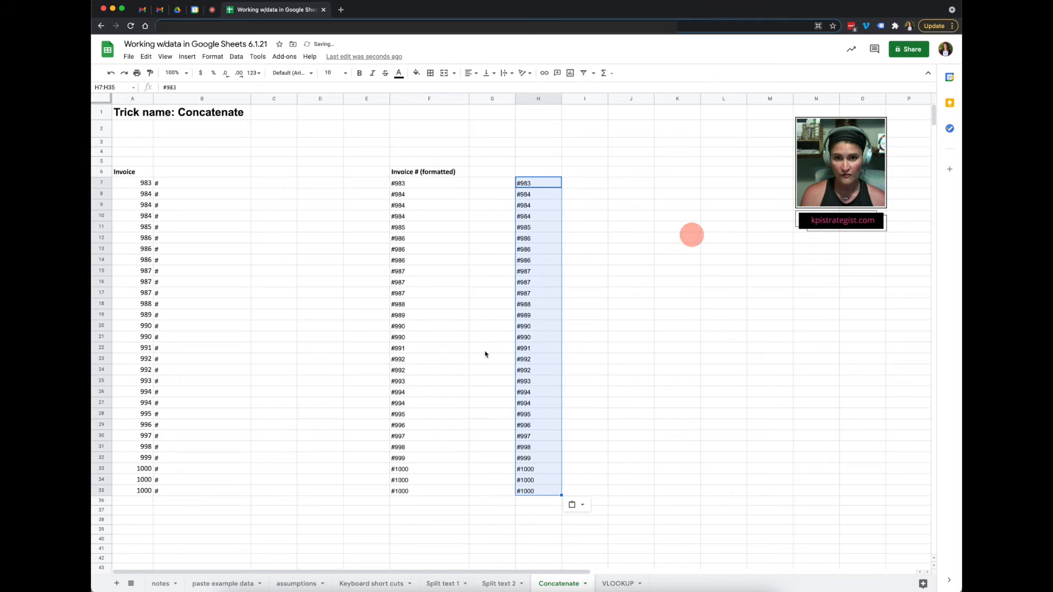
Review the formula cells in F7:F35 and the empty rows below the source data, A36:B46, where more invoices could go
click(418, 185)
click(418, 270)
drag(409, 185, 415, 492)
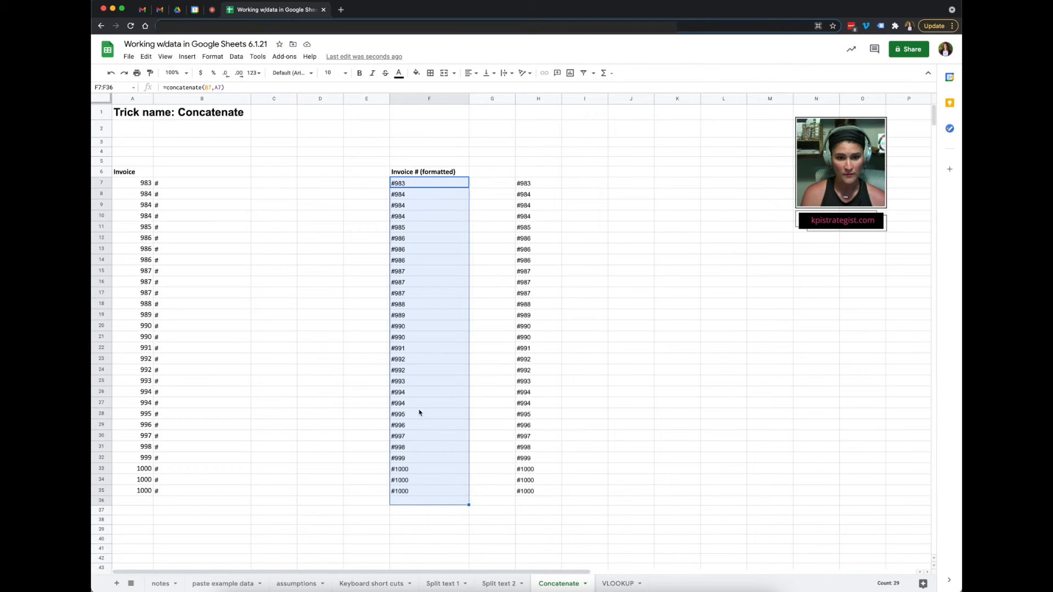
click(141, 491)
scroll(144, 477, down, 2)
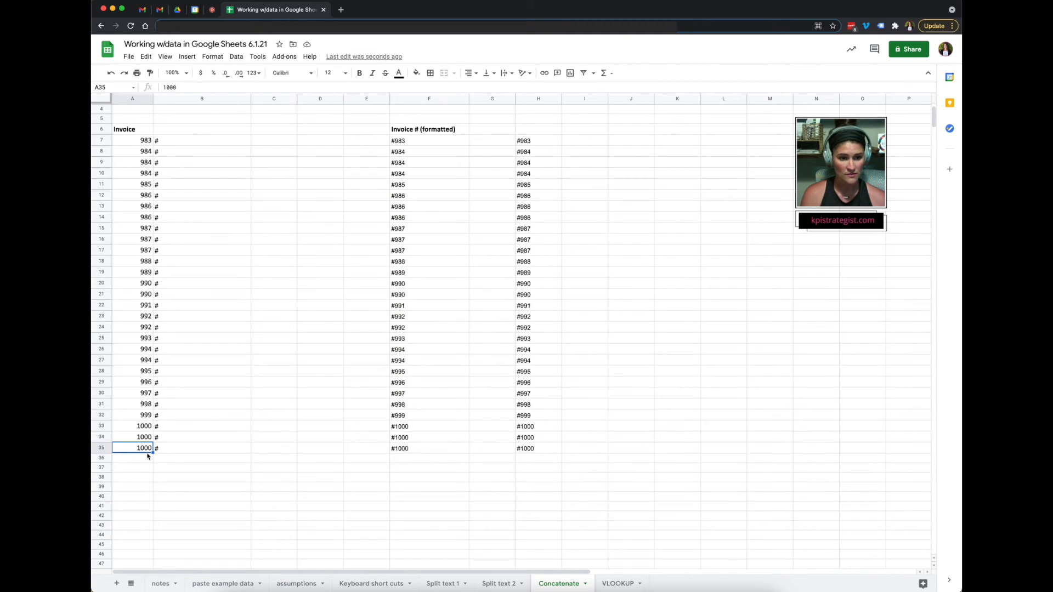
drag(137, 458, 237, 552)
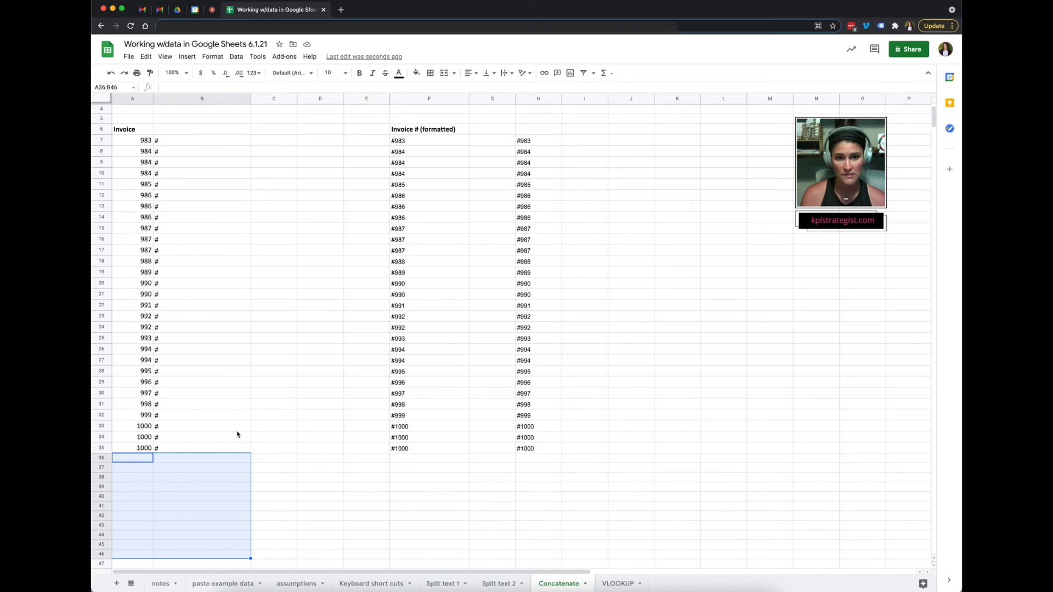
scroll(238, 436, up, 2)
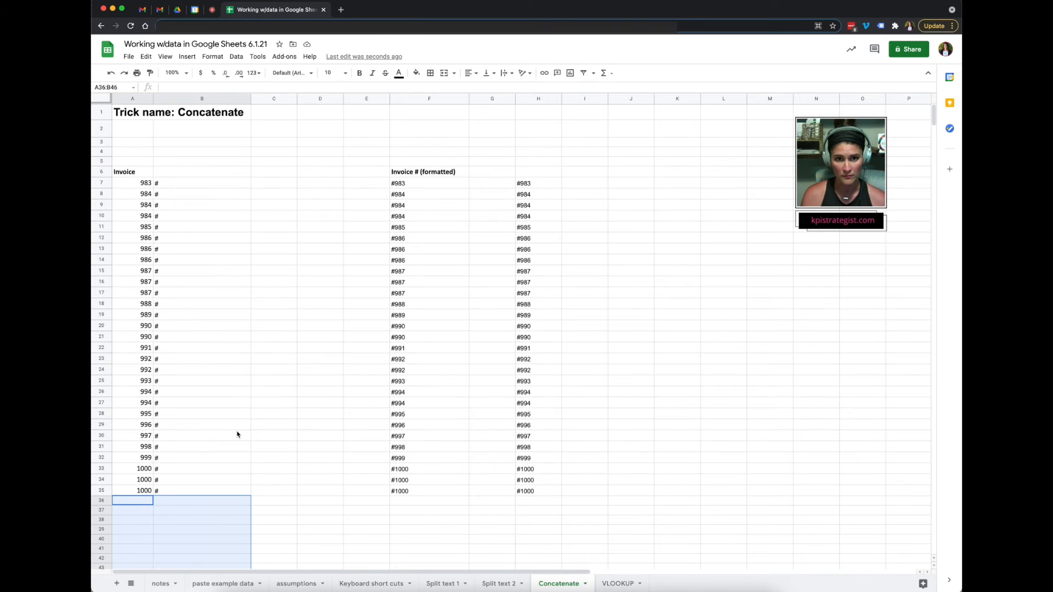
Examine cells across H7:H35 to see whether they hold plain values instead of concatenate formulas
click(524, 185)
click(533, 273)
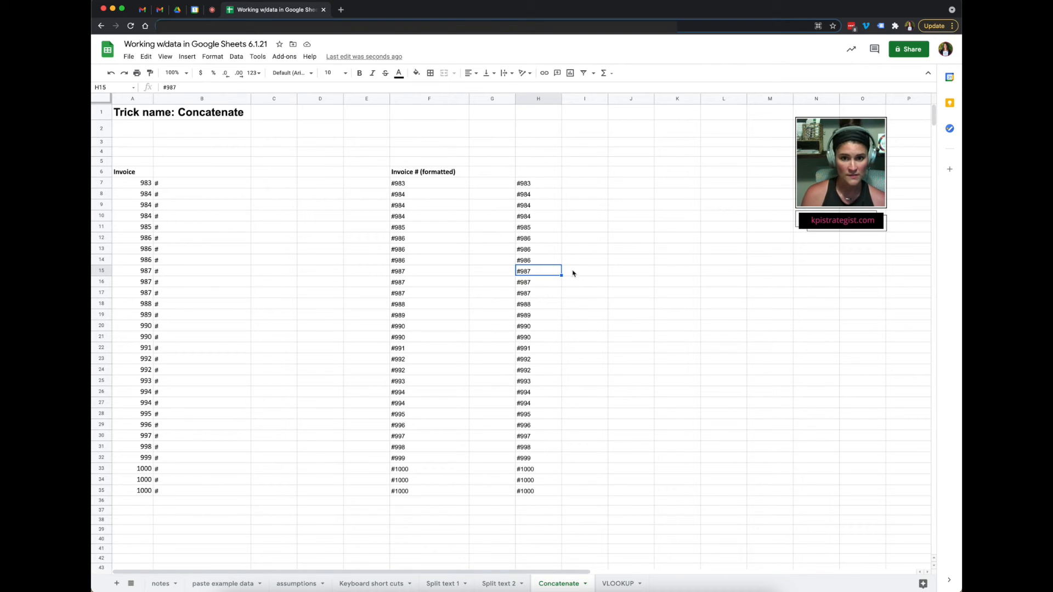
click(535, 185)
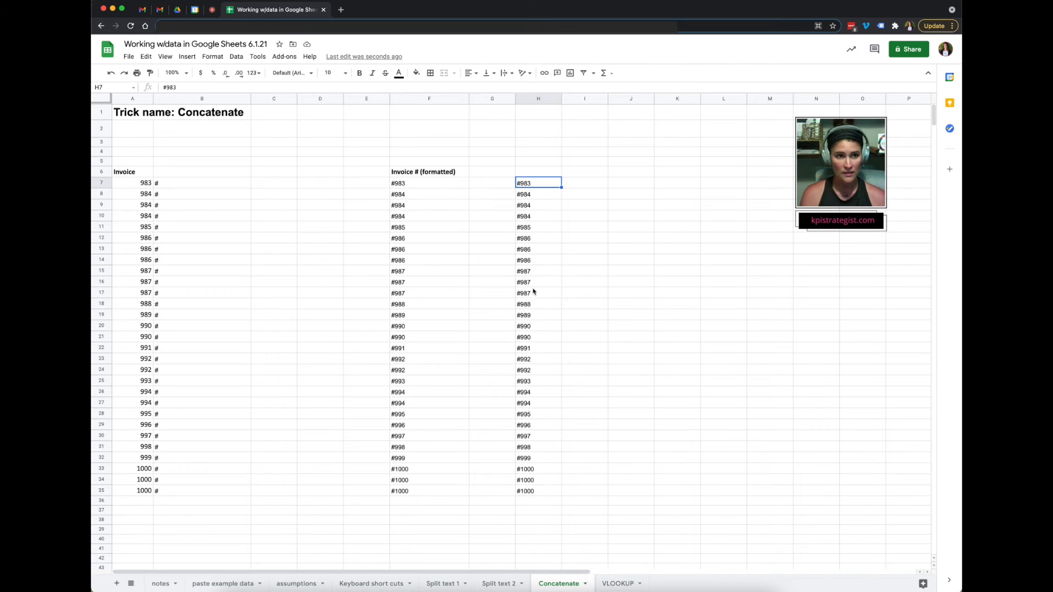
click(529, 227)
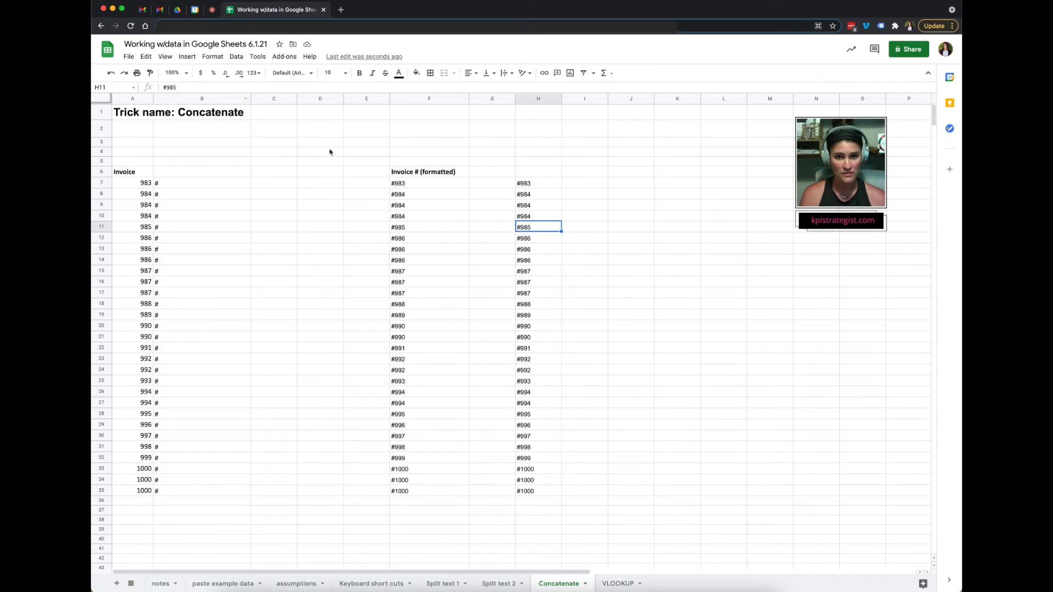
click(529, 423)
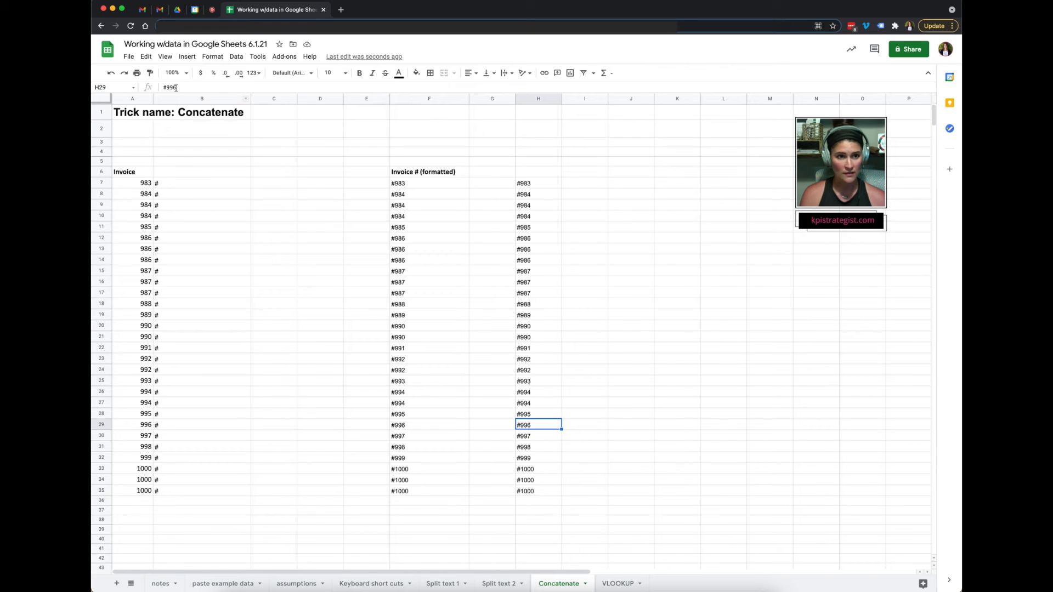
click(530, 479)
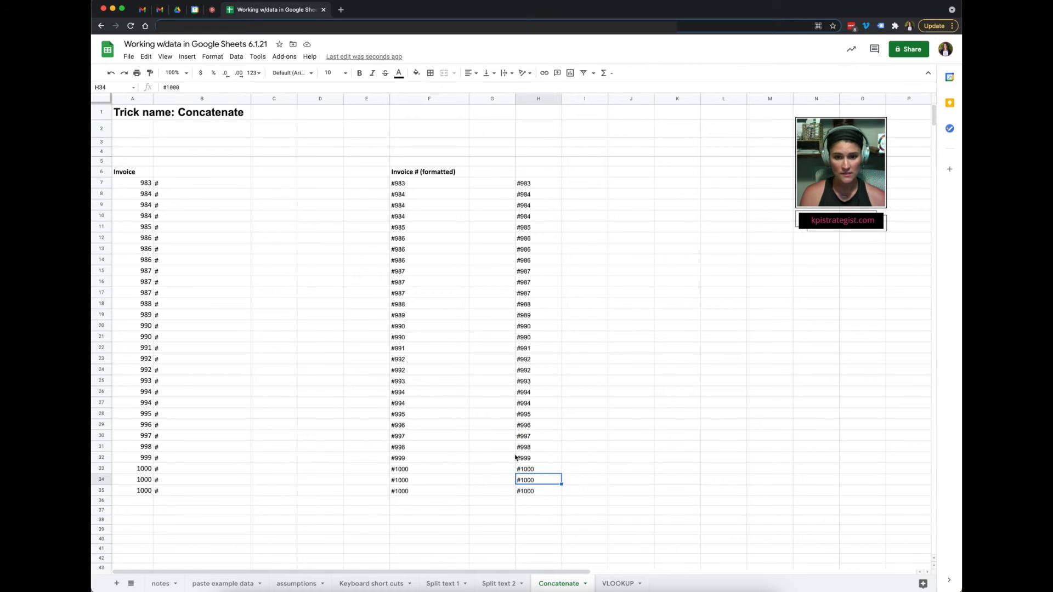
click(525, 404)
drag(524, 185, 544, 494)
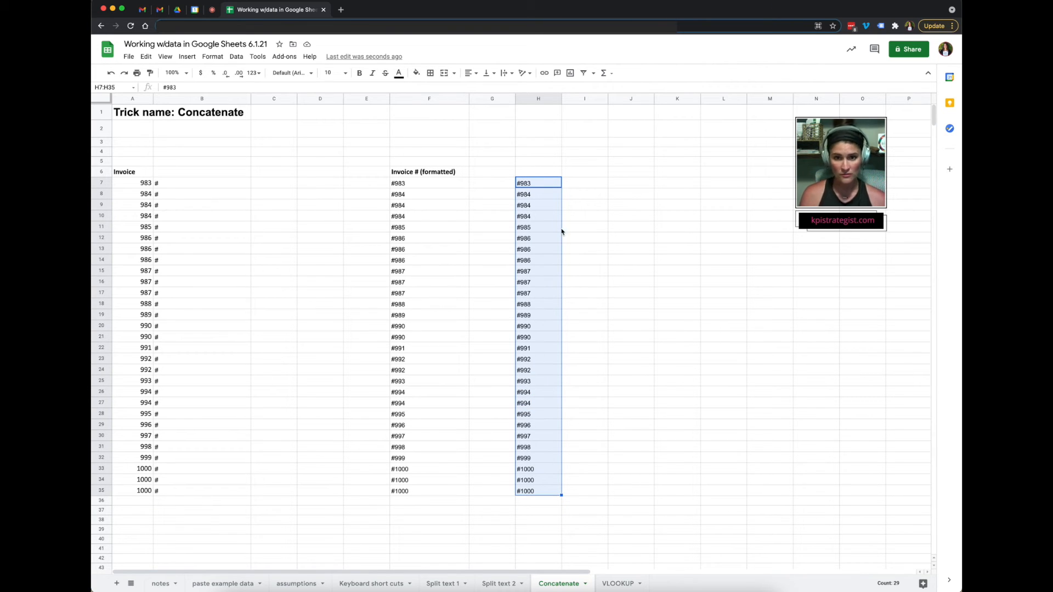
drag(563, 226, 529, 207)
drag(555, 143, 549, 129)
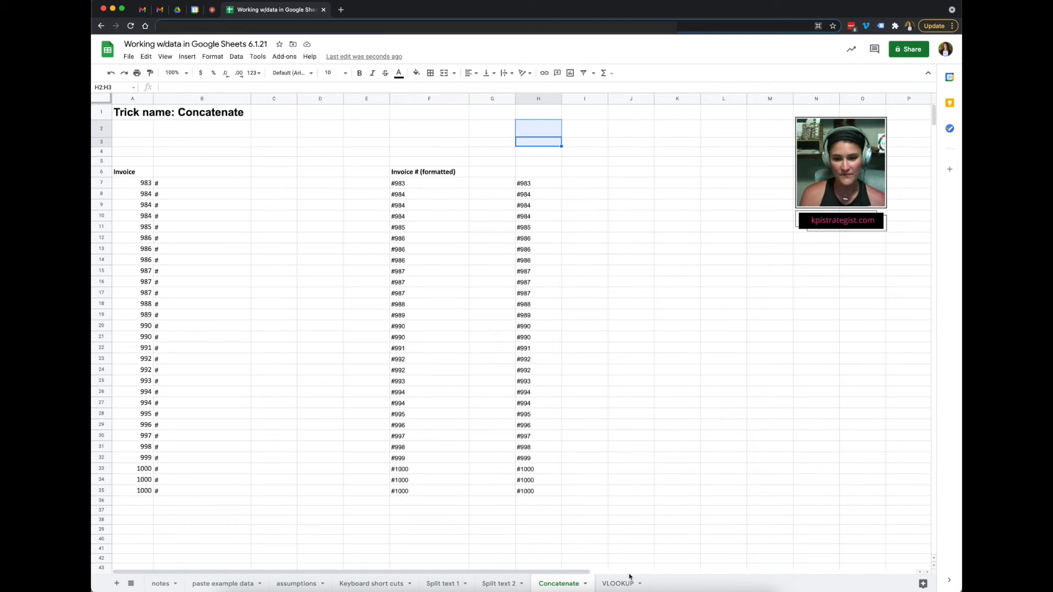
click(308, 127)
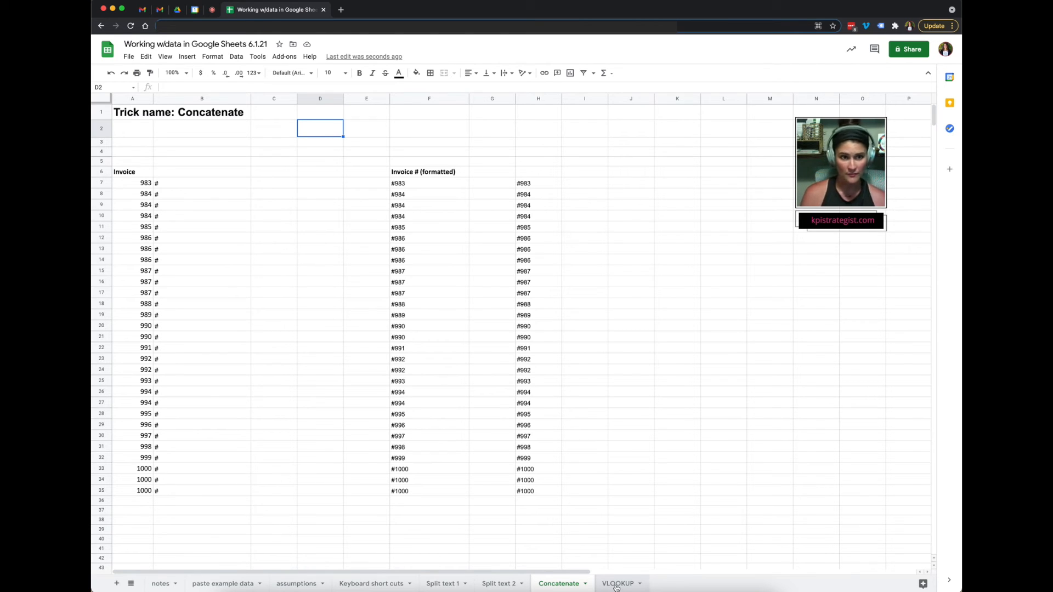
Open the VLOOKUP sheet and examine the lookup table in I6:K35 and the line item table in A6:C35
click(616, 585)
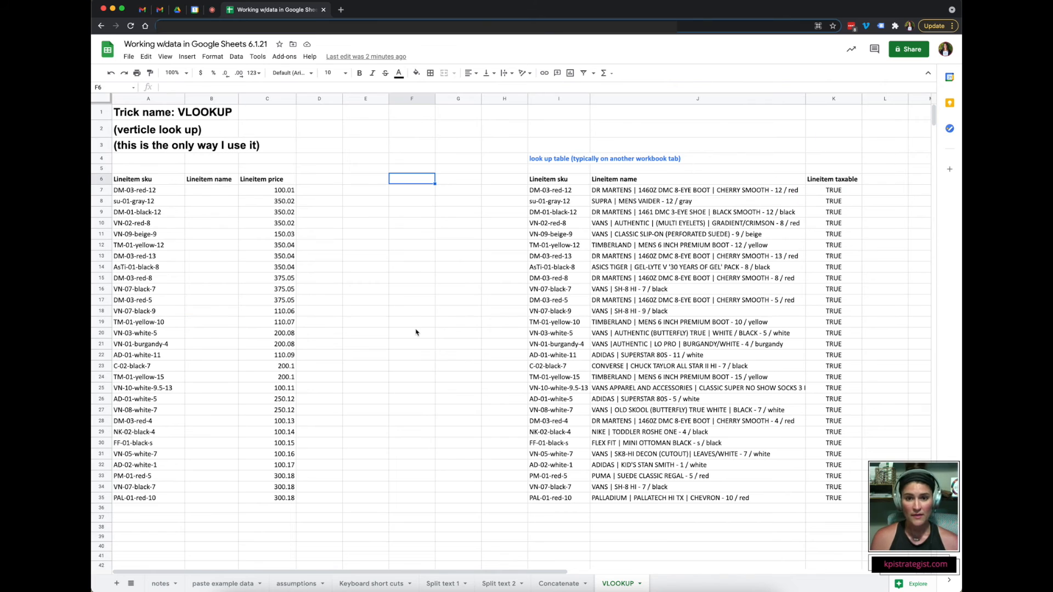
drag(572, 181, 833, 500)
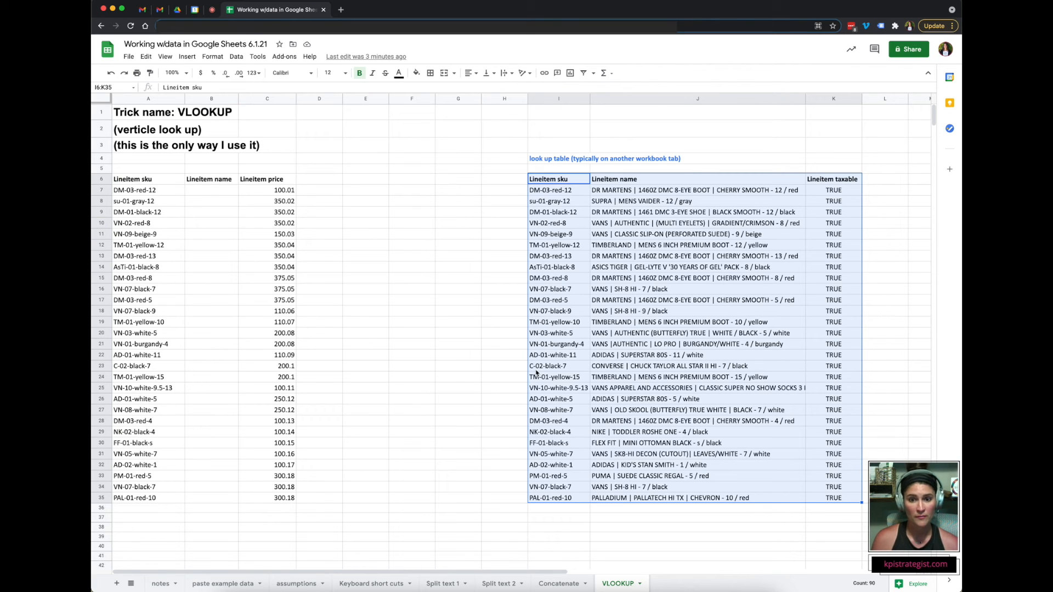
click(469, 401)
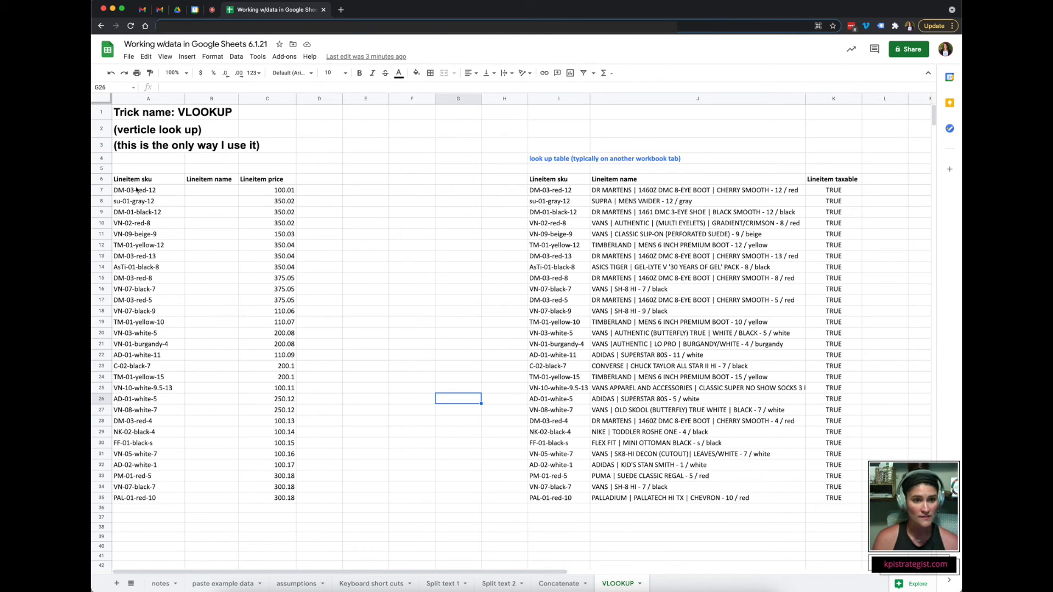
drag(136, 180, 273, 496)
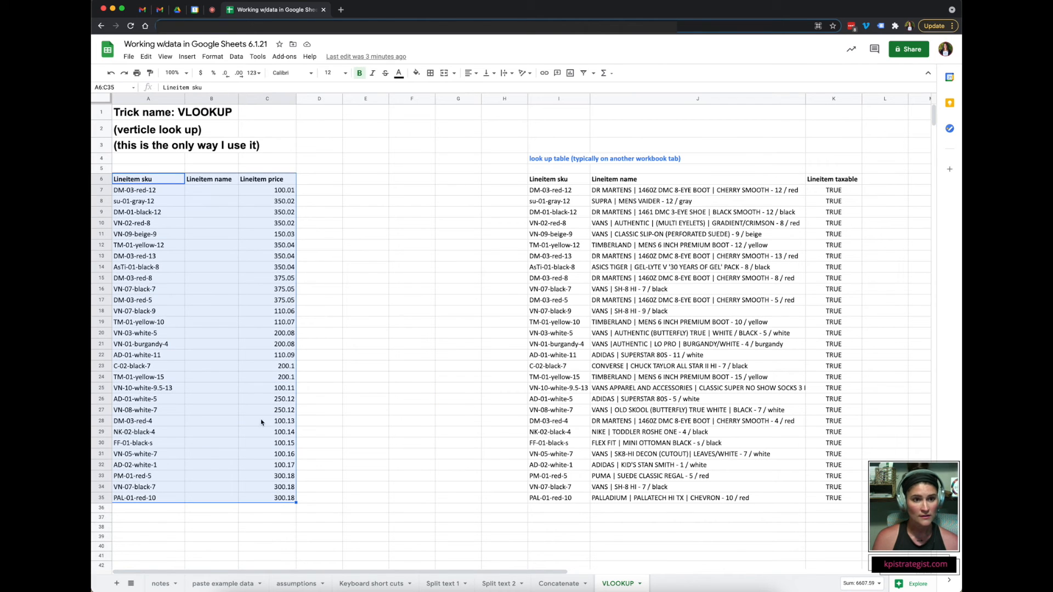
click(267, 255)
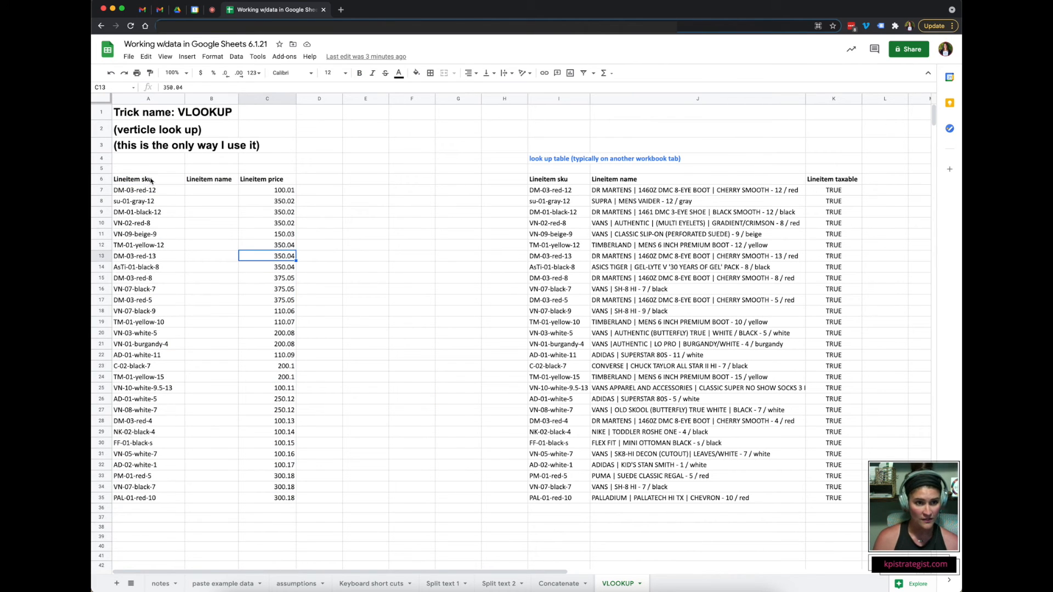
click(204, 181)
Move the Lineitem price column from C6:C35 to B6:B35, replacing the blank Lineitem name column
drag(258, 183, 273, 500)
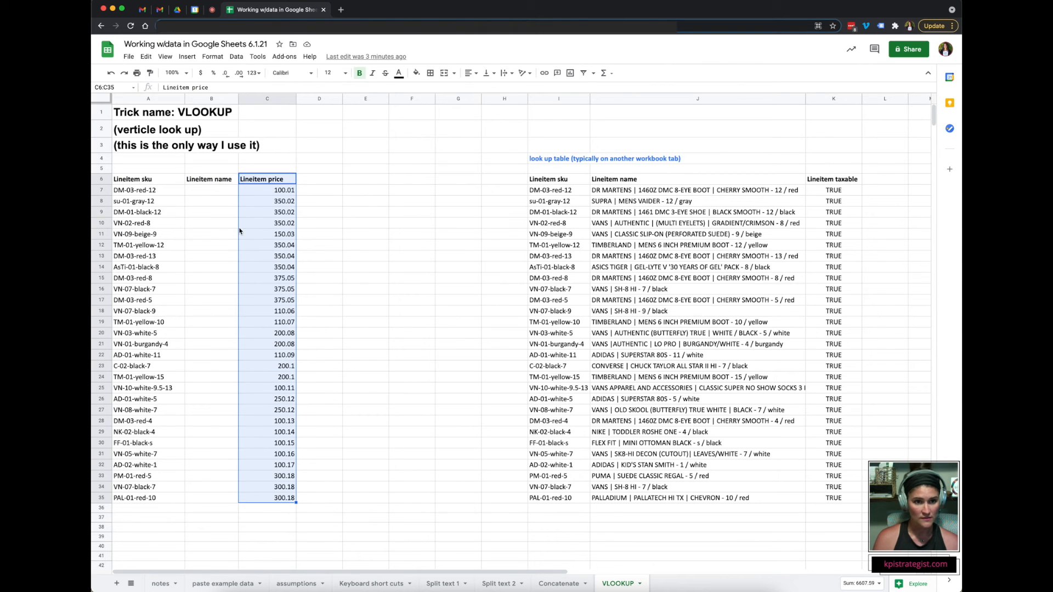
drag(239, 231, 186, 231)
click(318, 245)
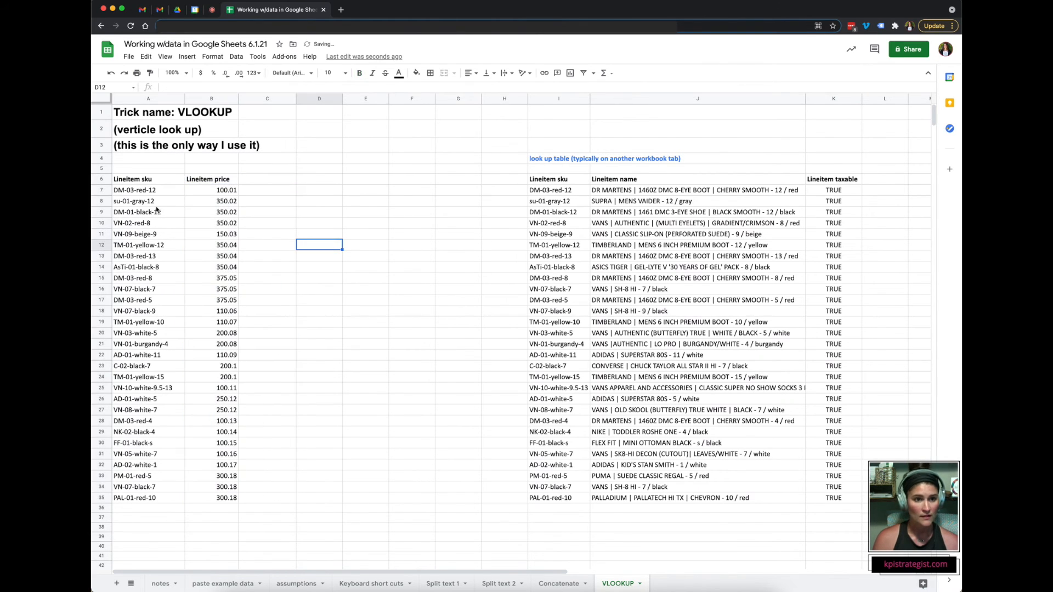
Review the SKUs in A6:A35 alongside the prices in B7:B35
drag(144, 179, 165, 498)
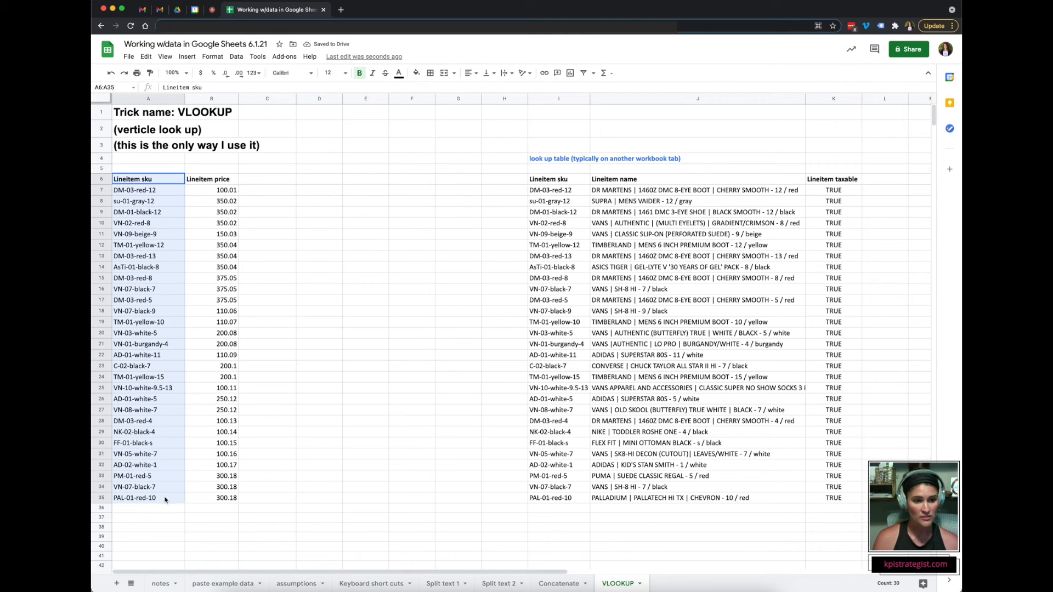
click(159, 192)
drag(207, 191, 214, 498)
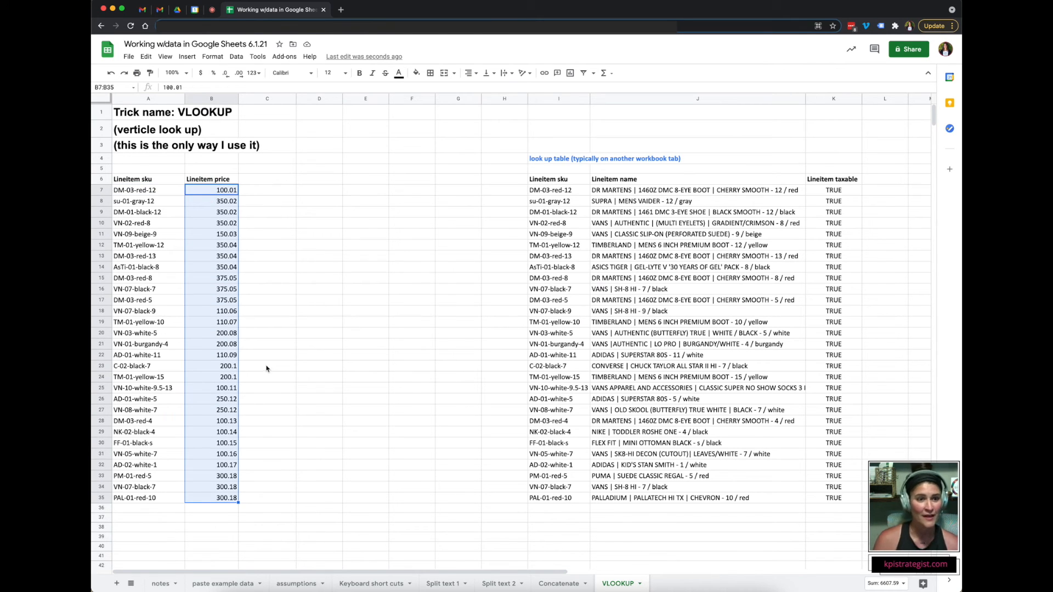
click(148, 194)
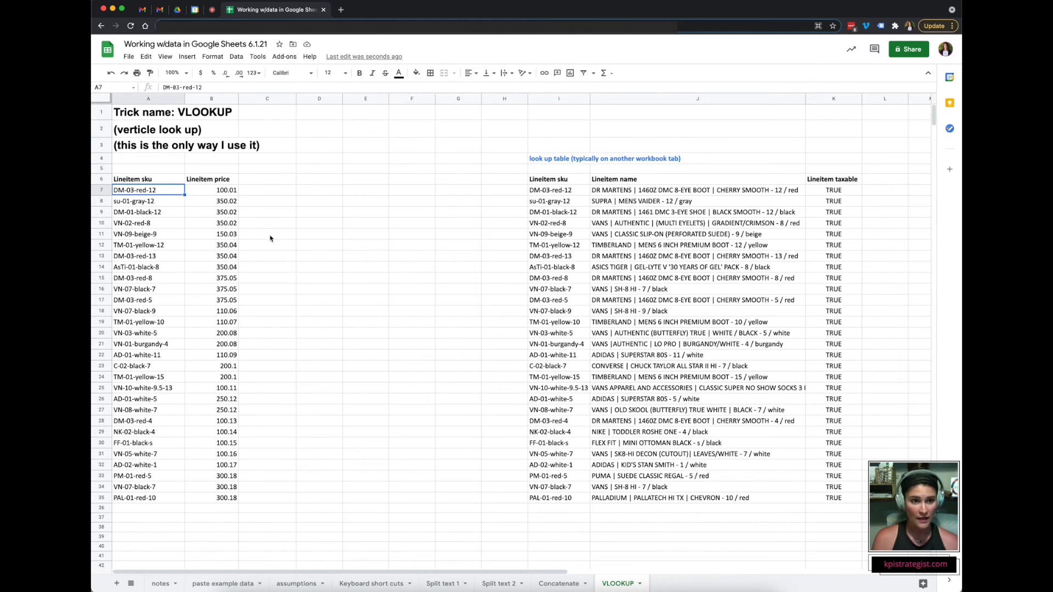
Move the price column from B6:B35 back to C6:C35 and copy the Lineitem name header from J6 into B6
drag(220, 180, 230, 502)
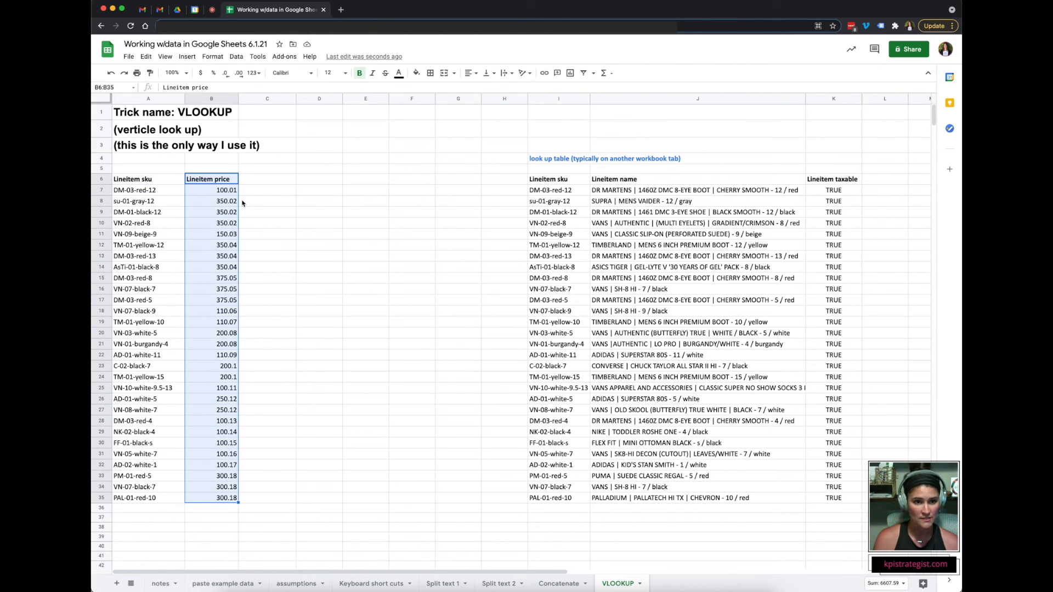
drag(238, 199, 293, 199)
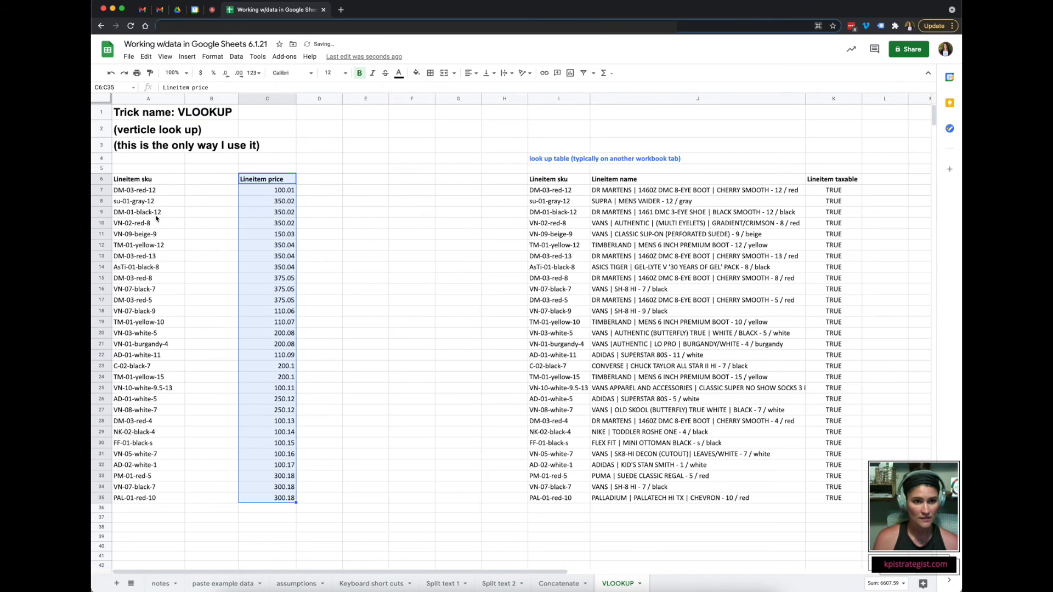
click(129, 182)
click(206, 181)
click(622, 176)
key(ctrl+c)
click(198, 178)
key(ctrl+v)
click(214, 267)
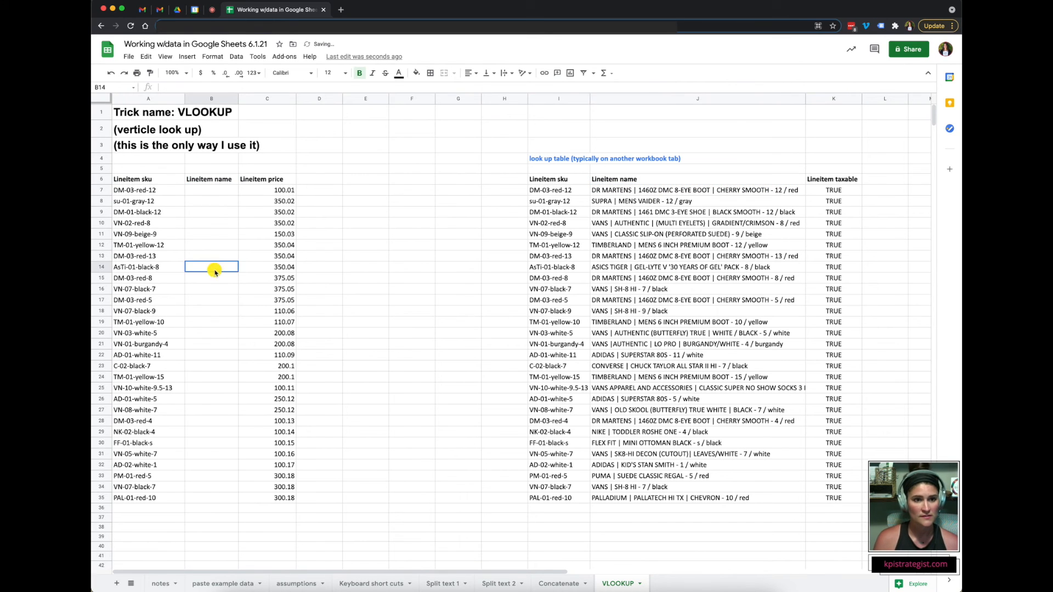
Review the layout of A6:C35, including the empty Lineitem name column that needs filling
click(193, 190)
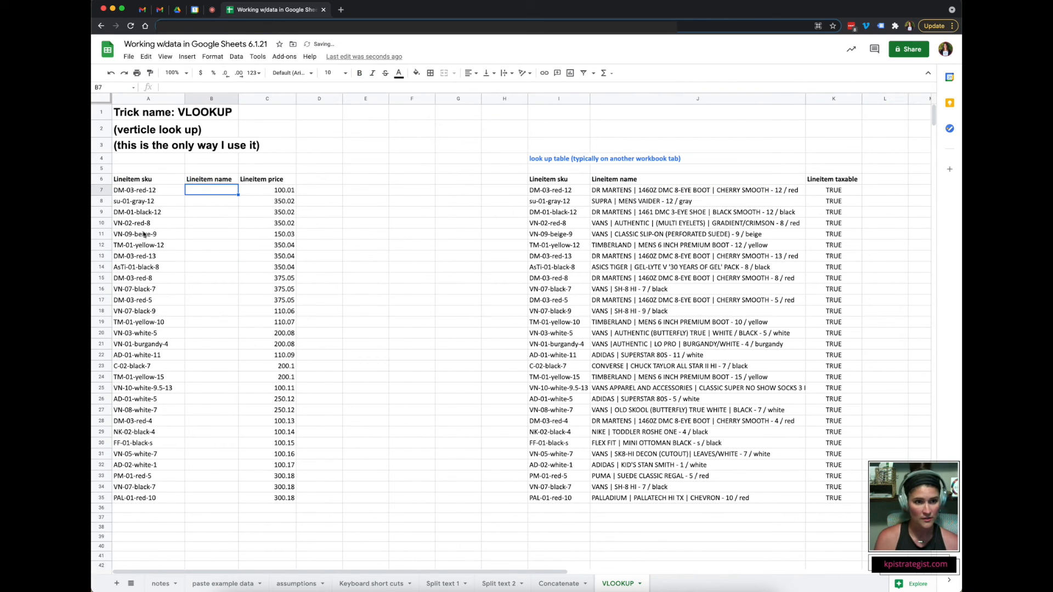
drag(135, 181, 277, 502)
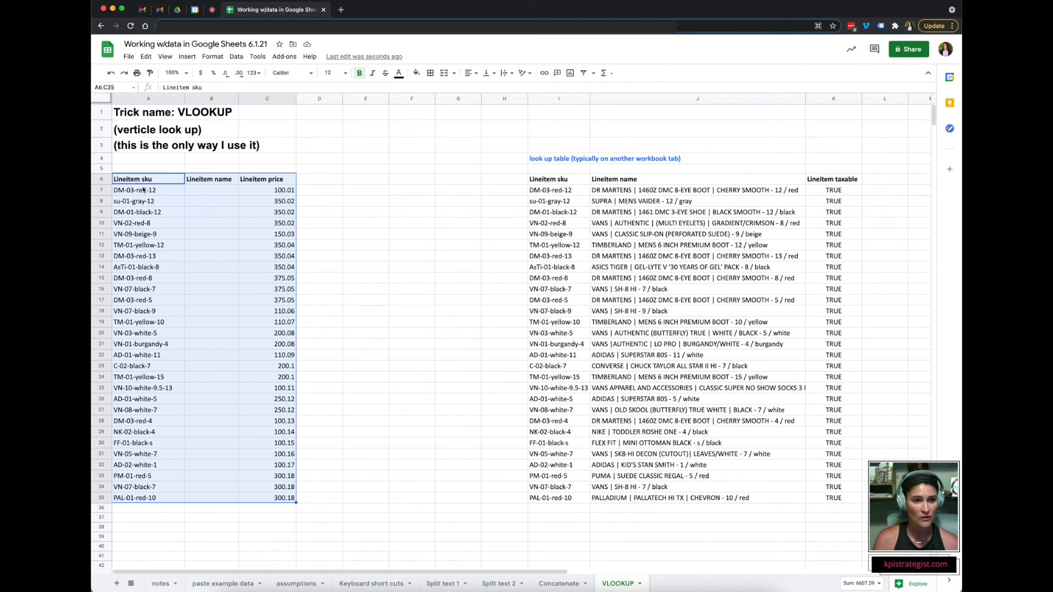
click(208, 180)
drag(233, 183, 274, 498)
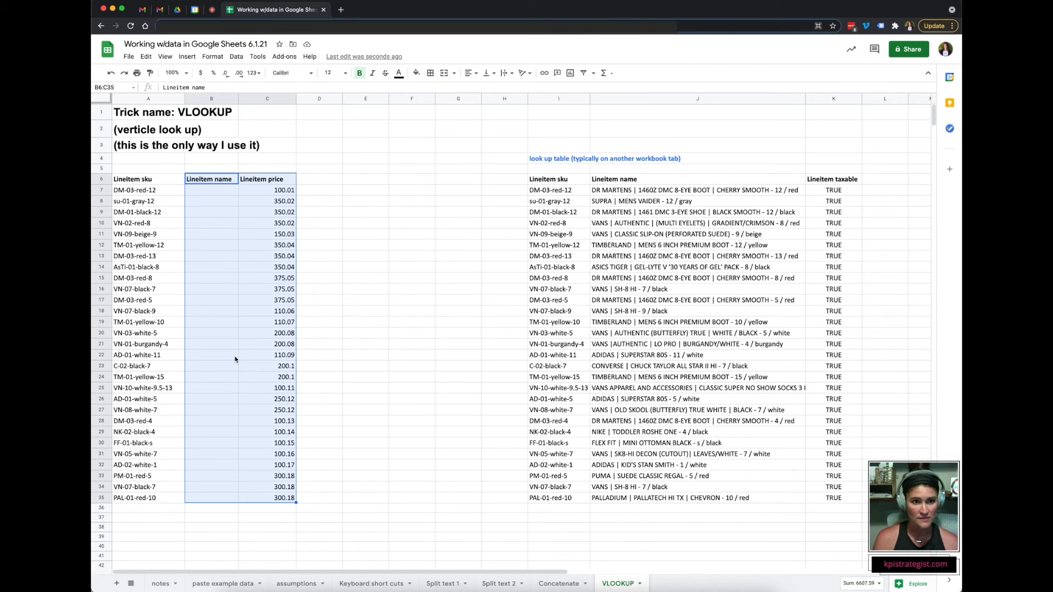
Enter the formula =vlookup(A7,I6:K35,2,false) in B7 to look up the line item name by SKU
click(206, 189)
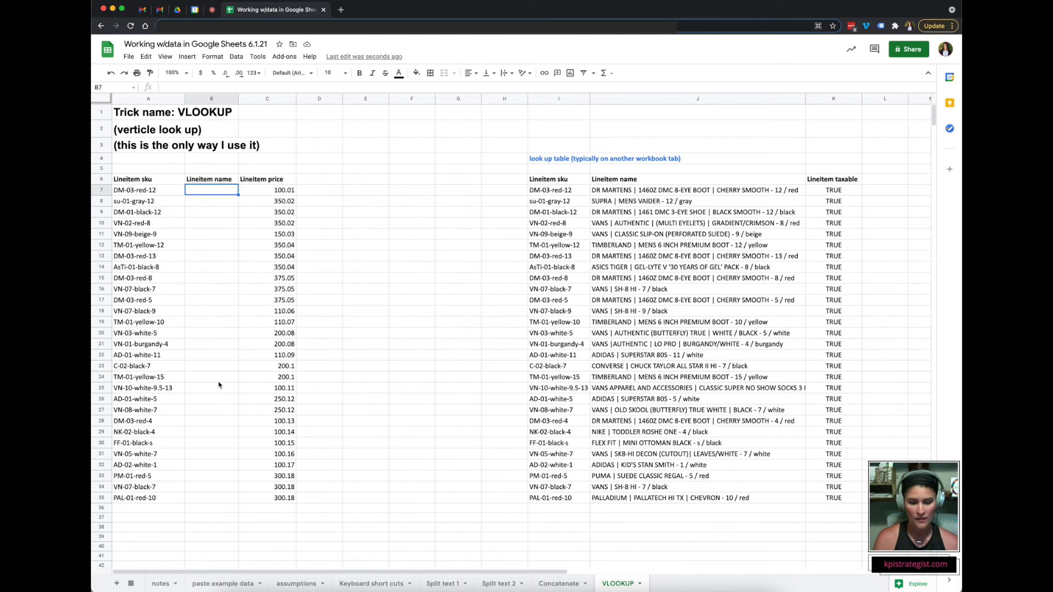
text(=)
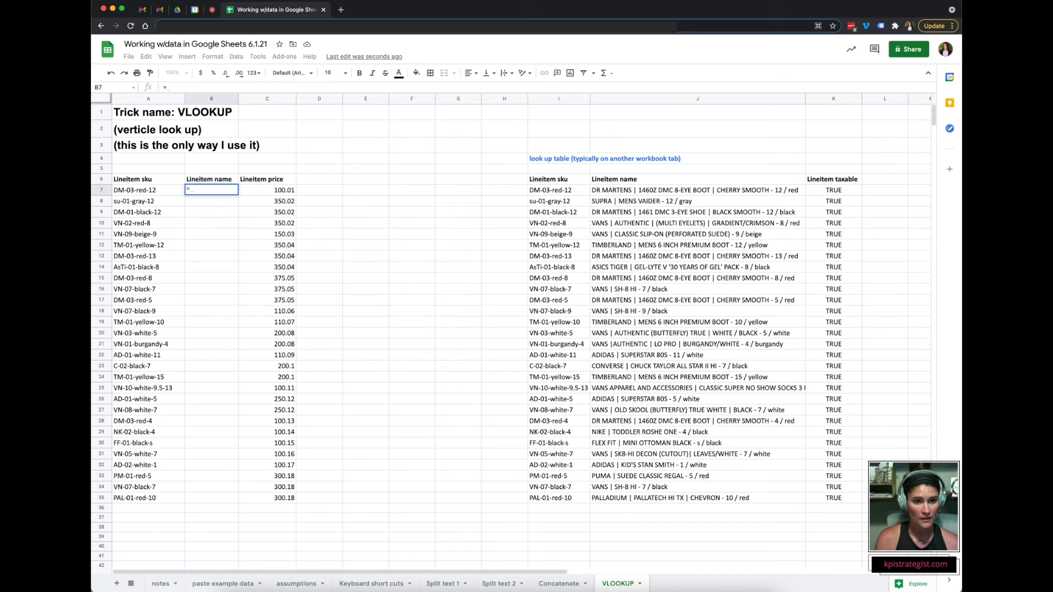
text(vl)
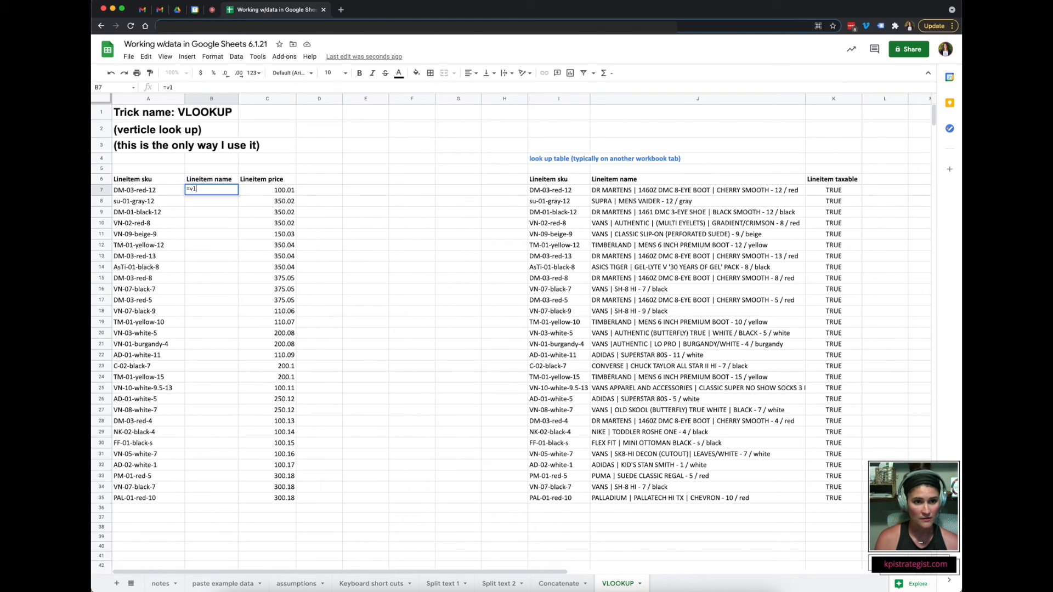
text(ookup()
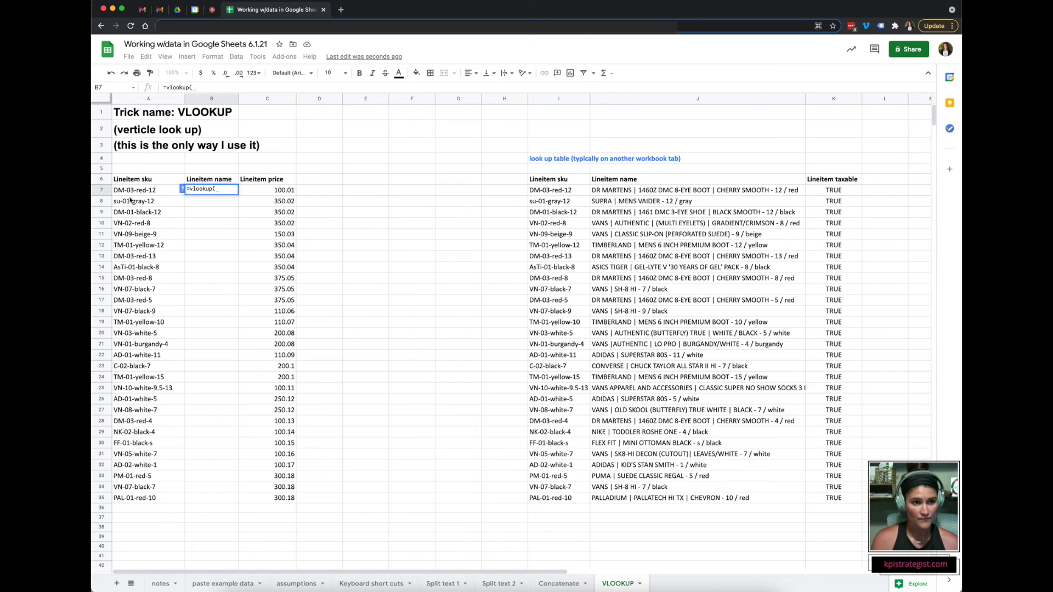
click(140, 192)
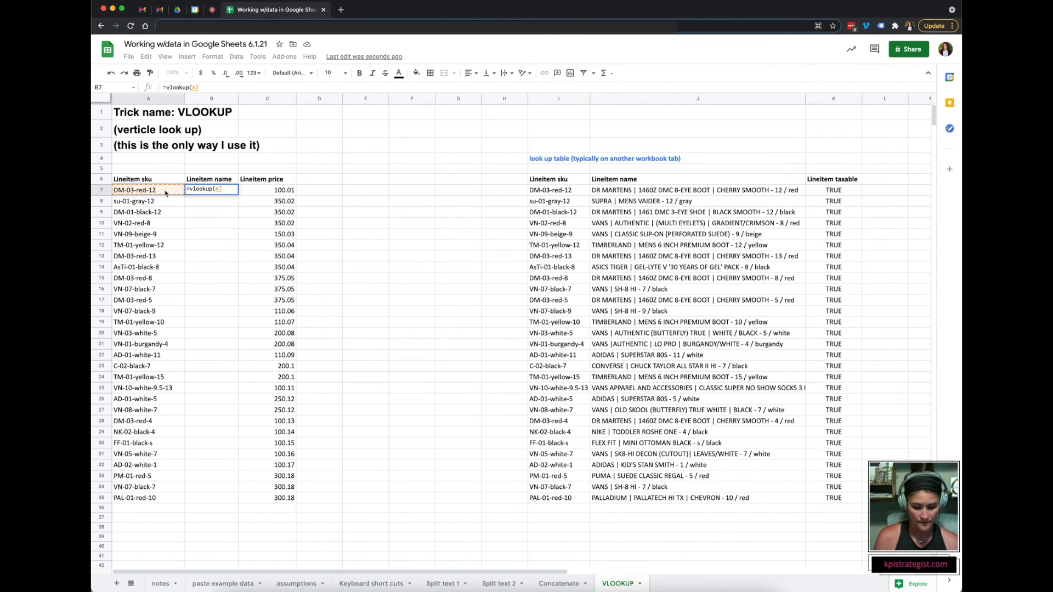
text(,)
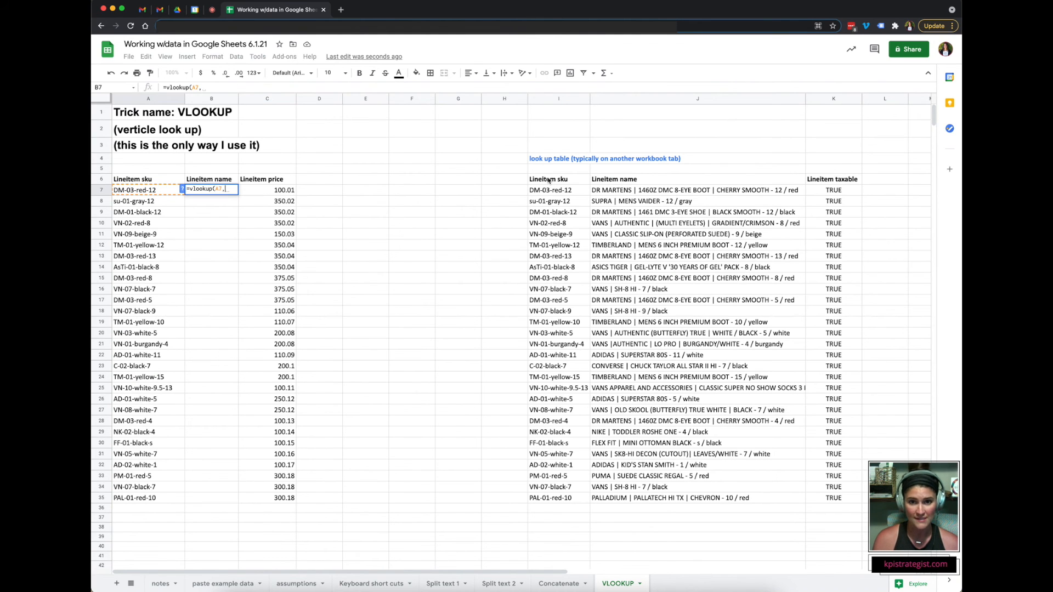
drag(547, 181, 829, 498)
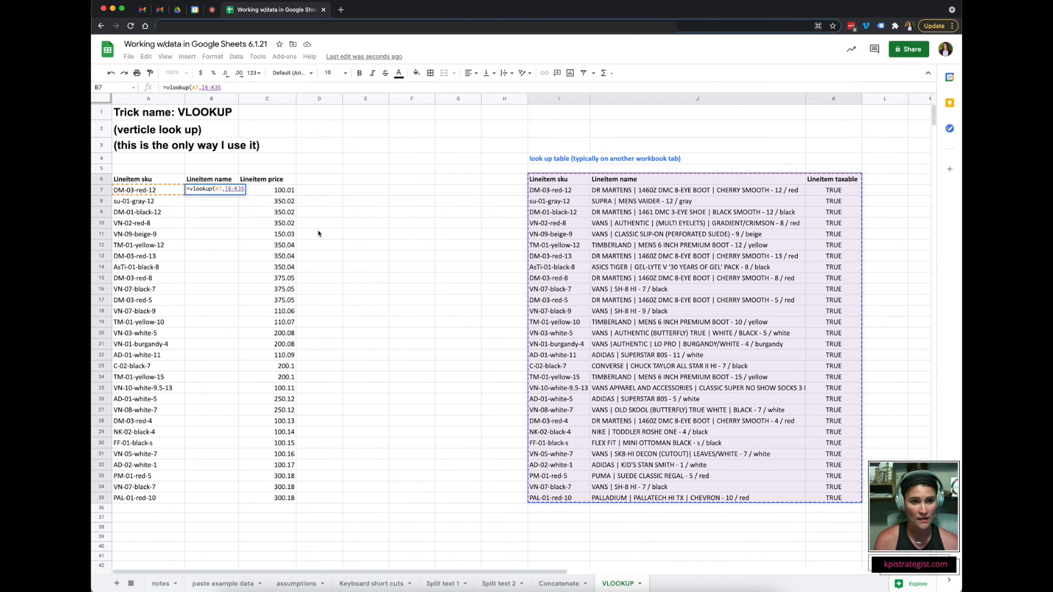
text(,)
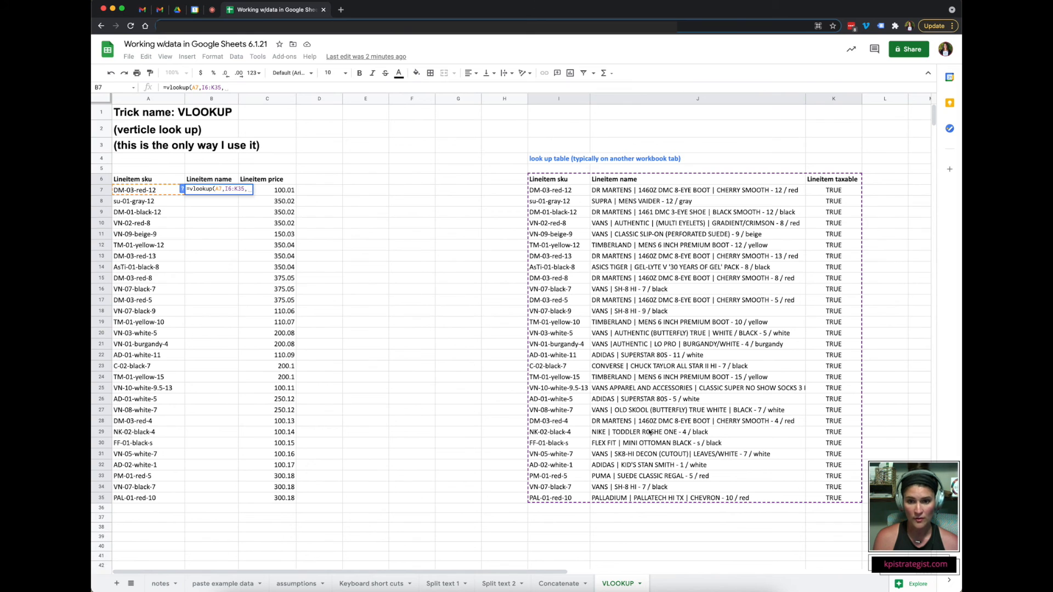
text(2)
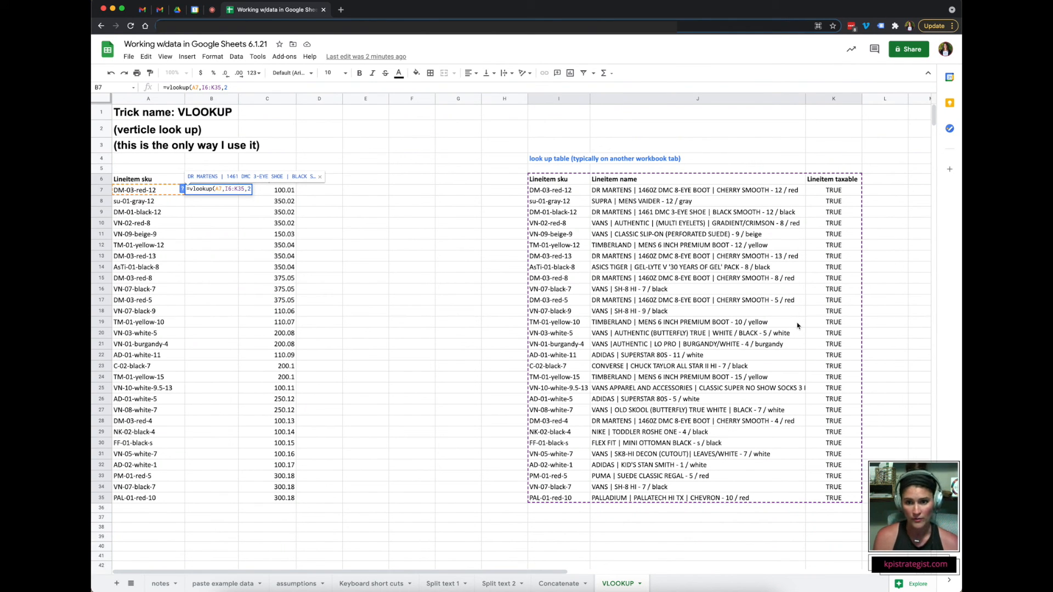
text(,false)
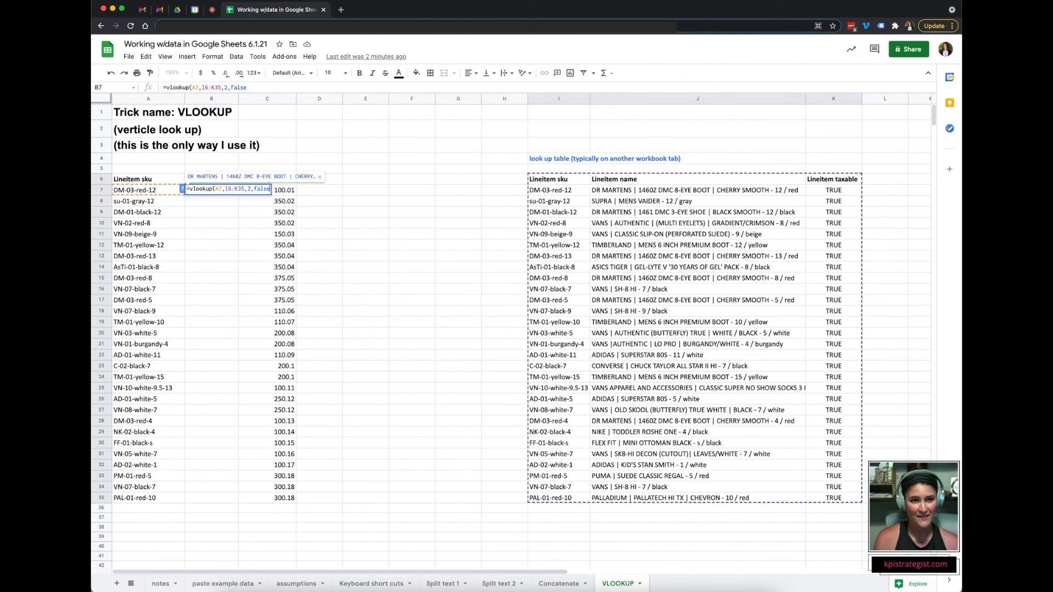
text())
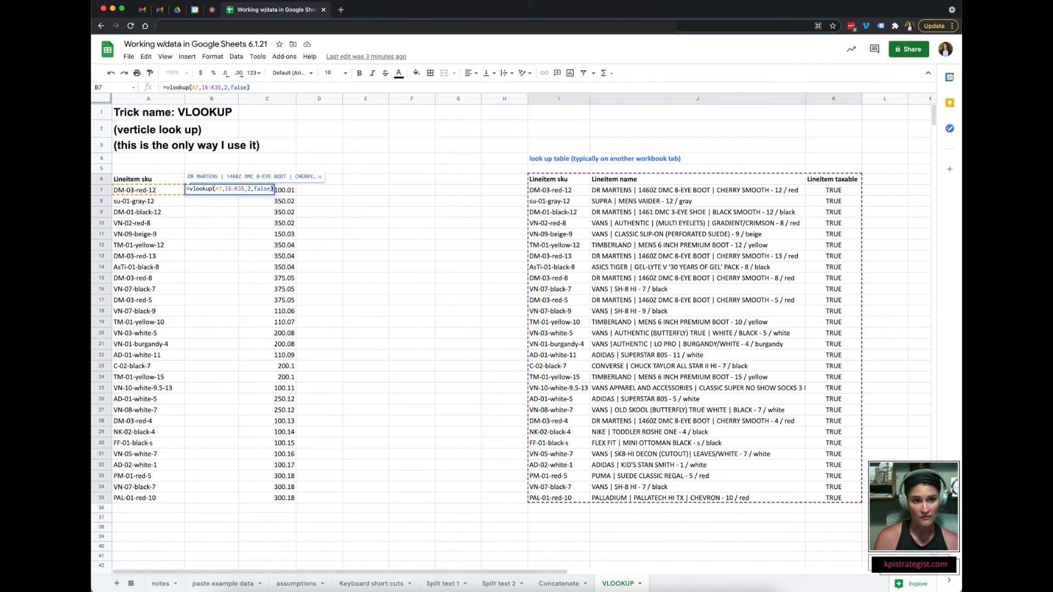
key(Return)
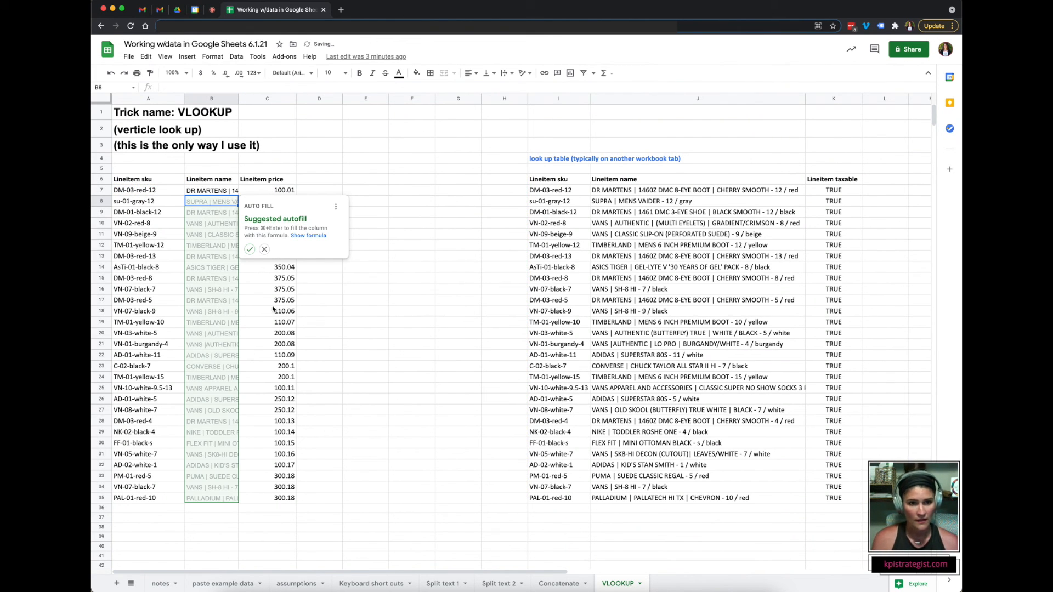
Fill the VLOOKUP formula down through B35 using the suggested autofill and widen the Lineitem name column
click(250, 250)
click(201, 377)
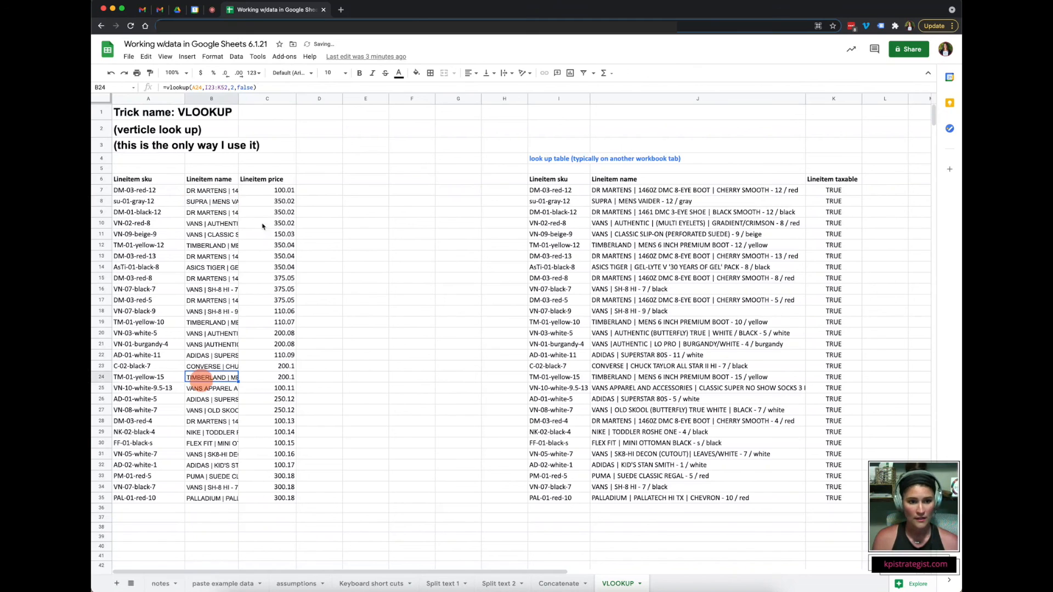
drag(238, 97, 359, 99)
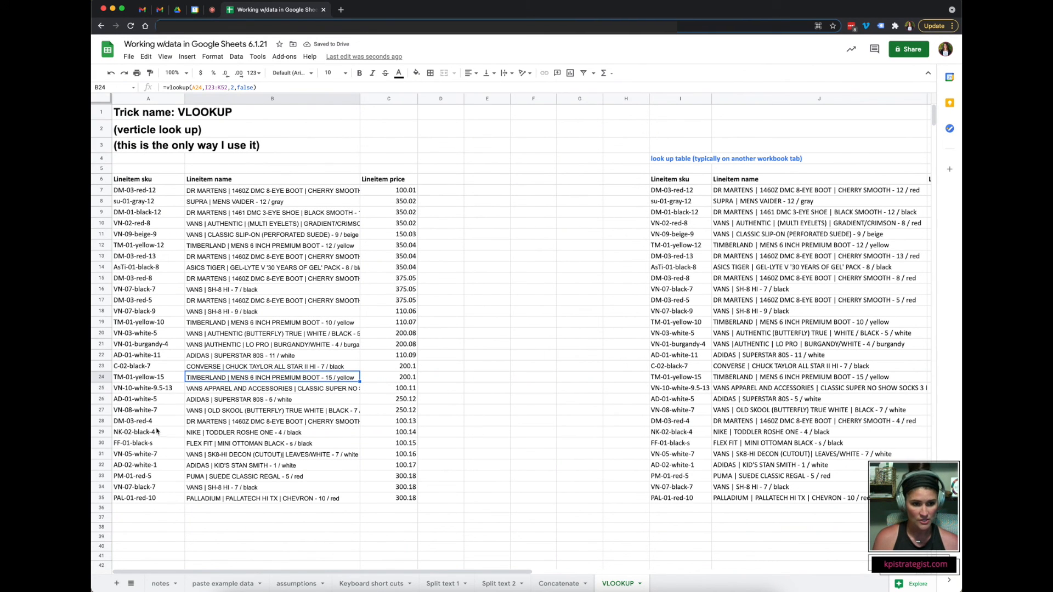
Highlight row cells A29:C29 with the teal theme fill color
drag(156, 433, 389, 433)
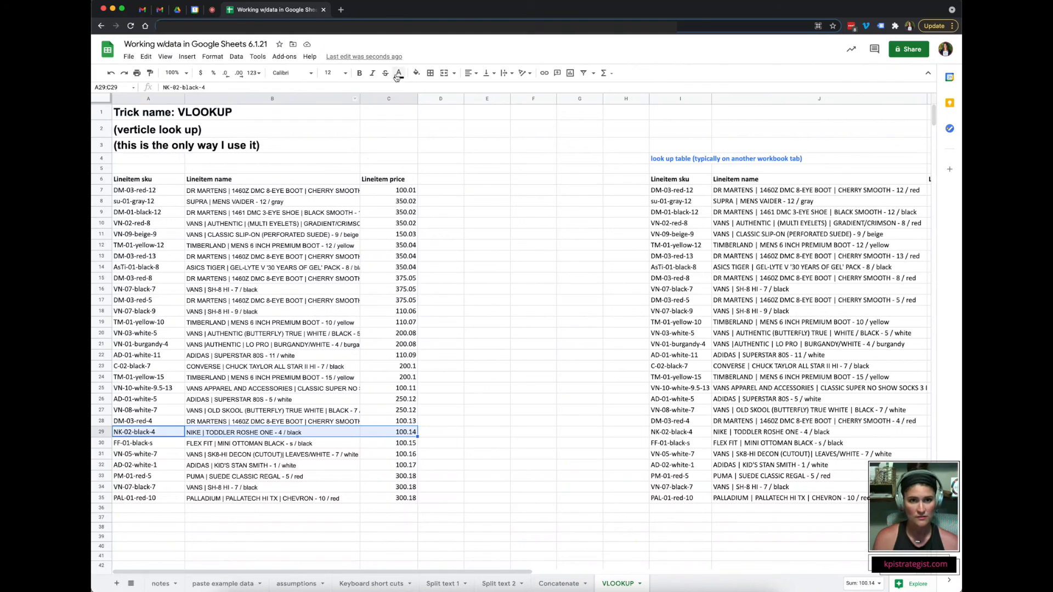
click(416, 73)
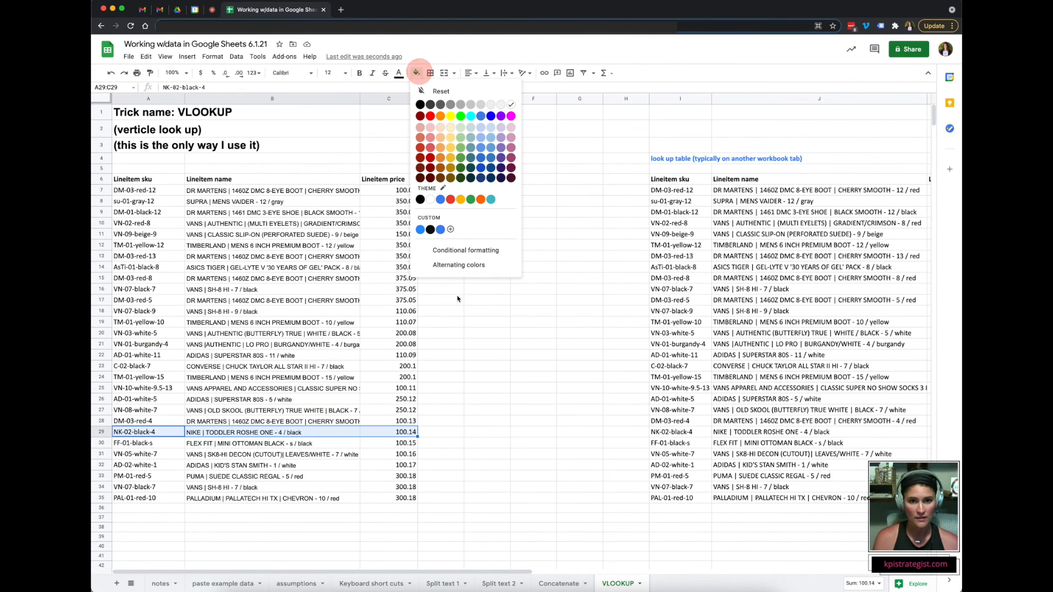
click(491, 201)
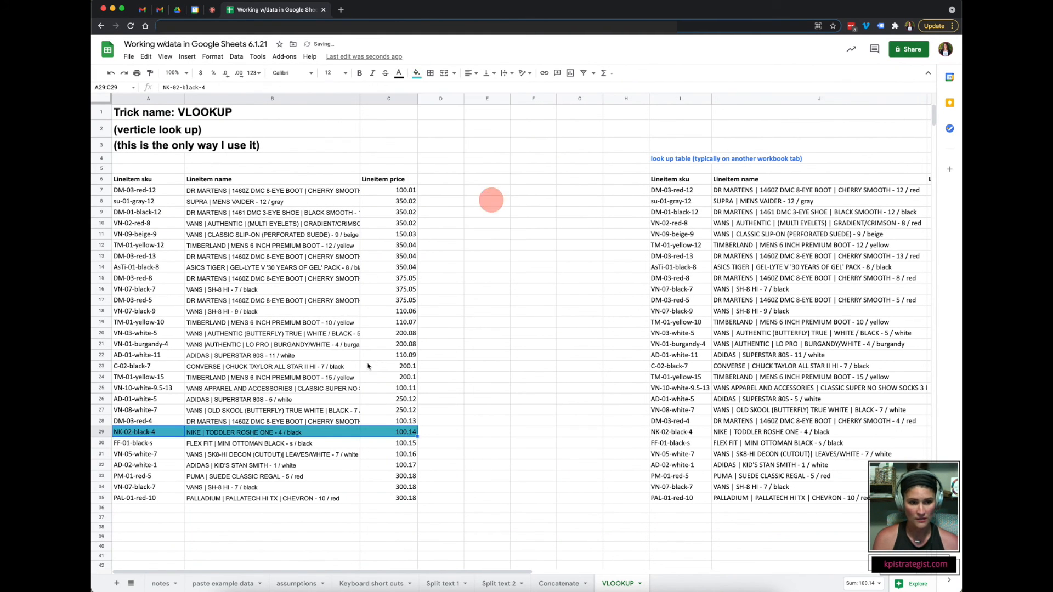
Take the SKU from A29, select the lookup SKUs in I7:I35 and search the sheet for NK-02-black-4
click(139, 475)
click(134, 432)
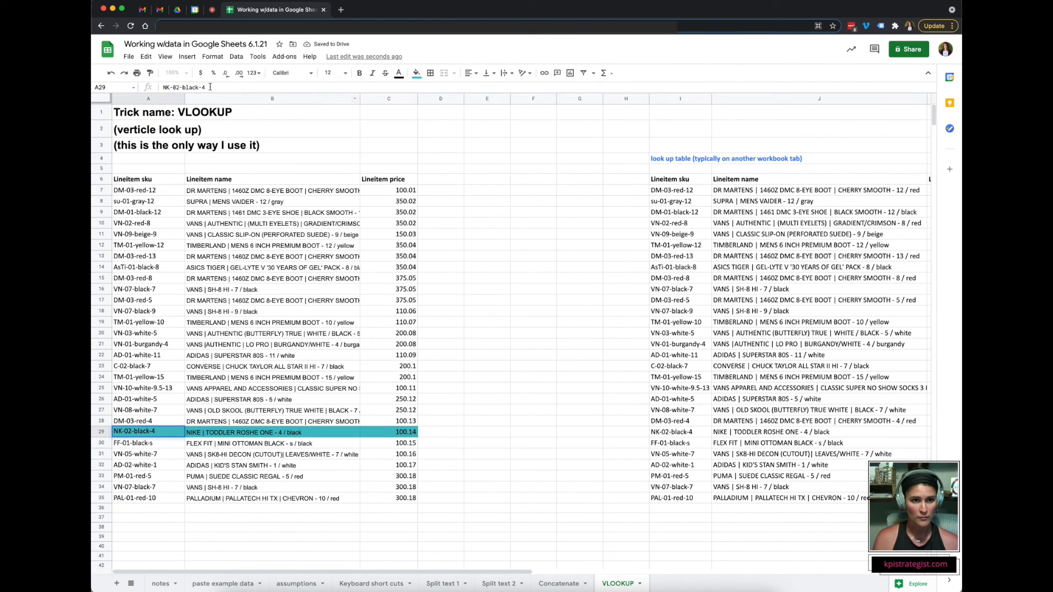
key(Down)
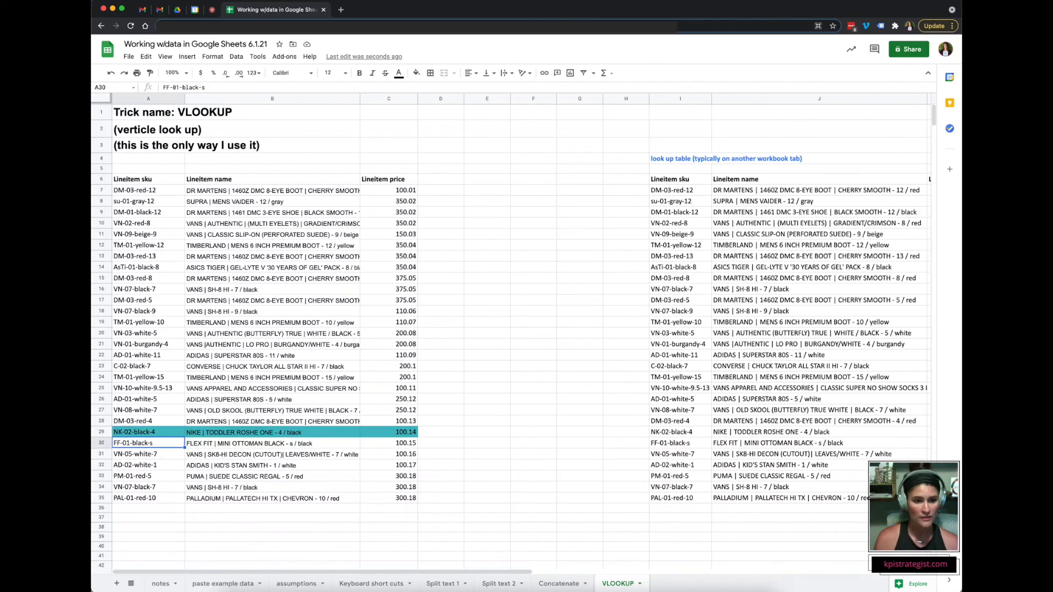
drag(670, 189, 442, 498)
key(ctrl+f)
text(NK-02-black-4)
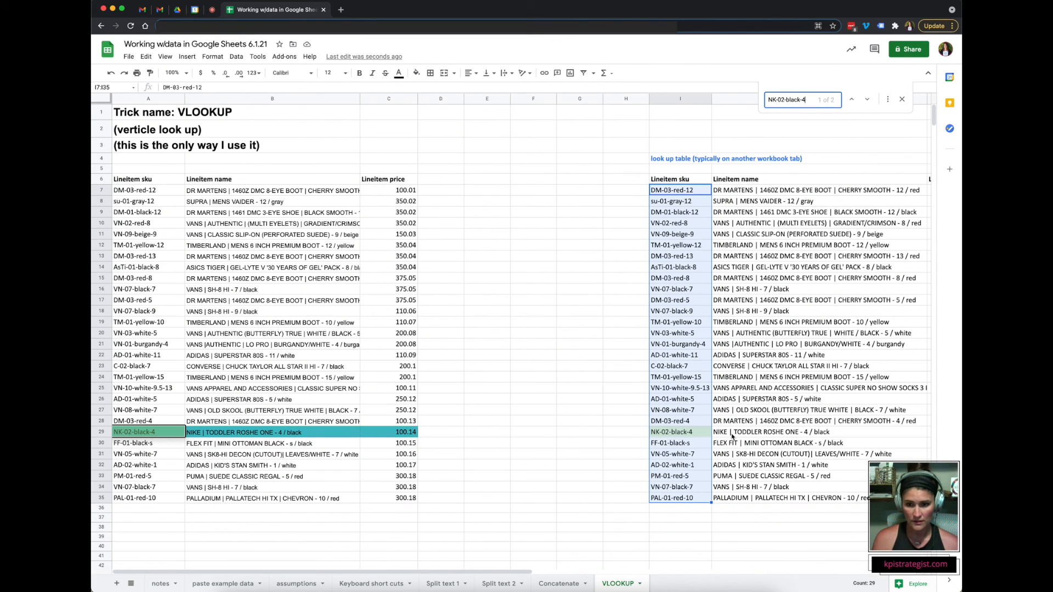
Compare the looked-up name in B29 with the source name in J29
click(771, 435)
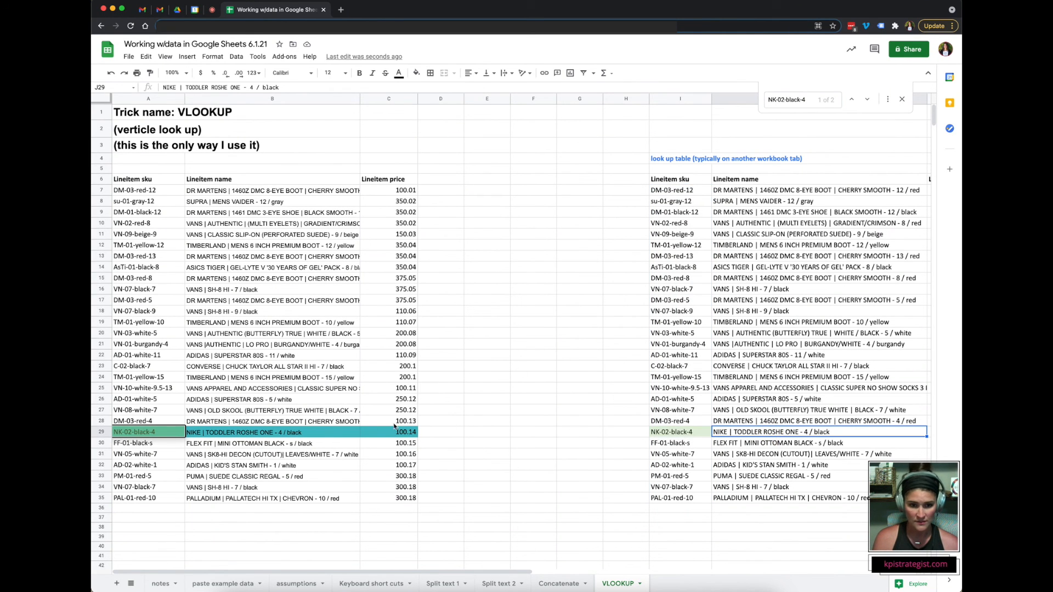
click(310, 432)
click(742, 436)
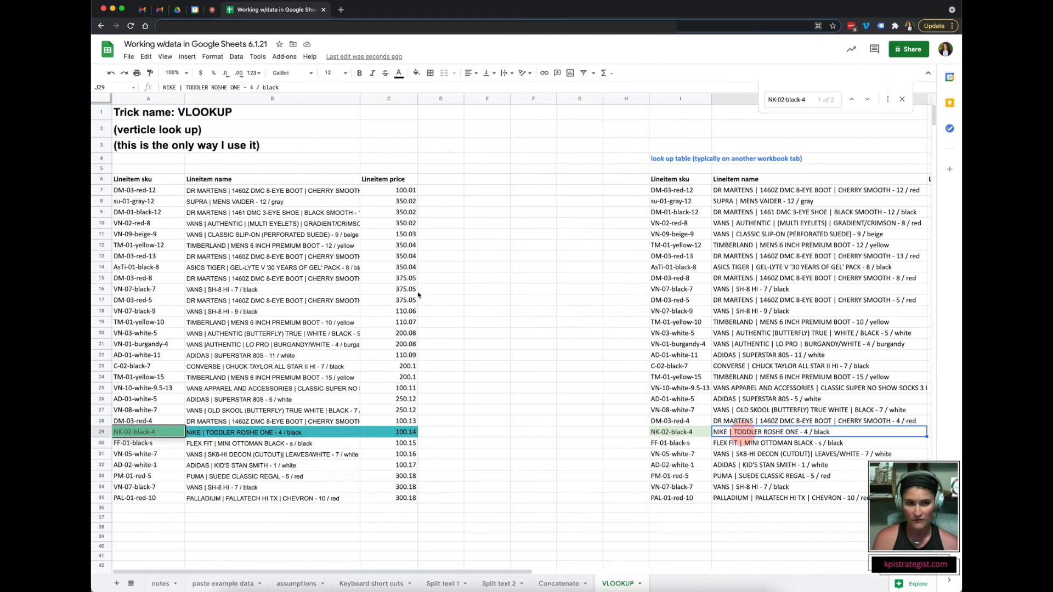
click(441, 131)
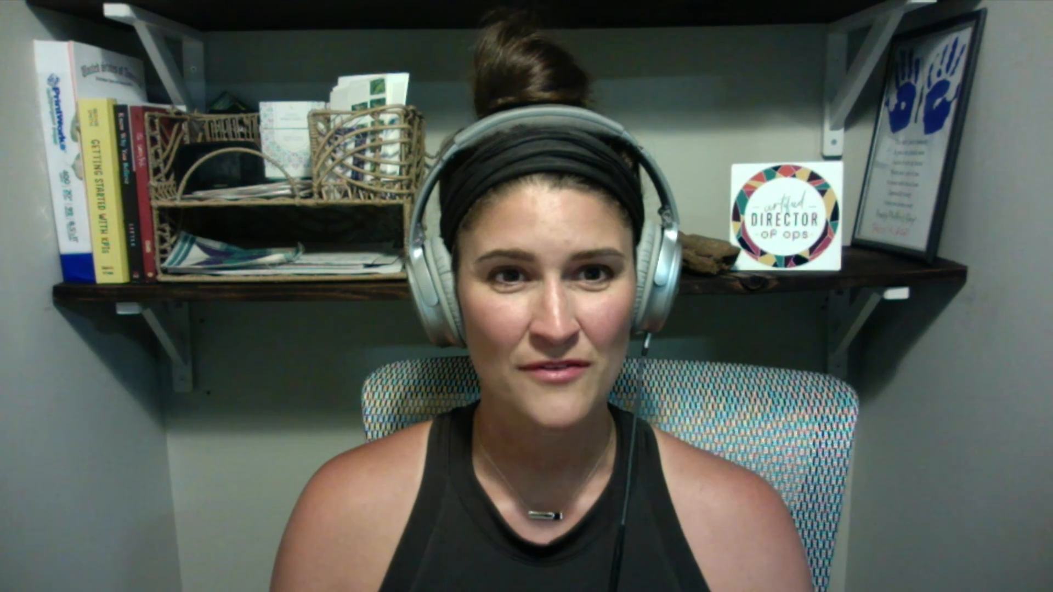